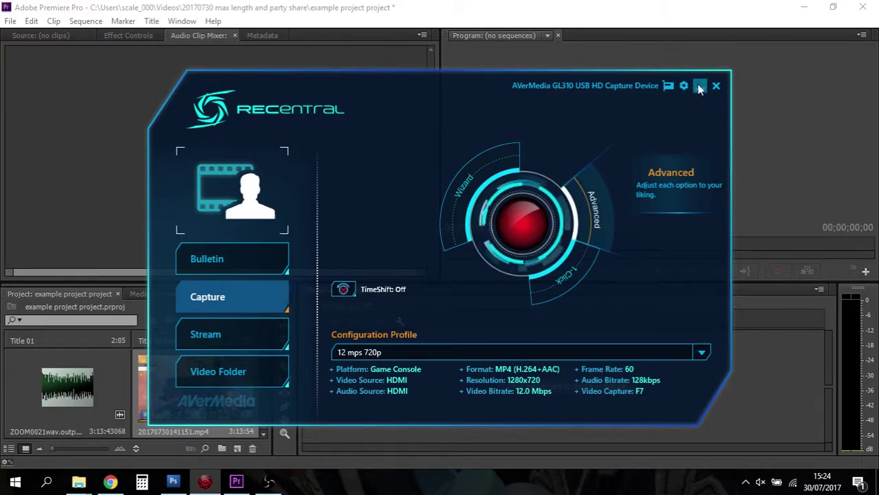
- Accept RECentral's Advanced capture settings to show the live console feed of the loadout screen
{"action": "left_click", "coordinate": [593, 220]}
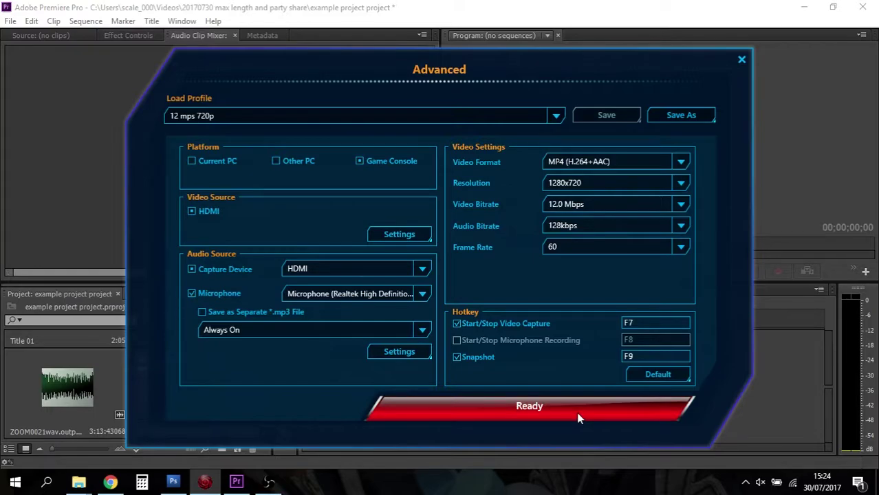
{"action": "left_click", "coordinate": [577, 414]}
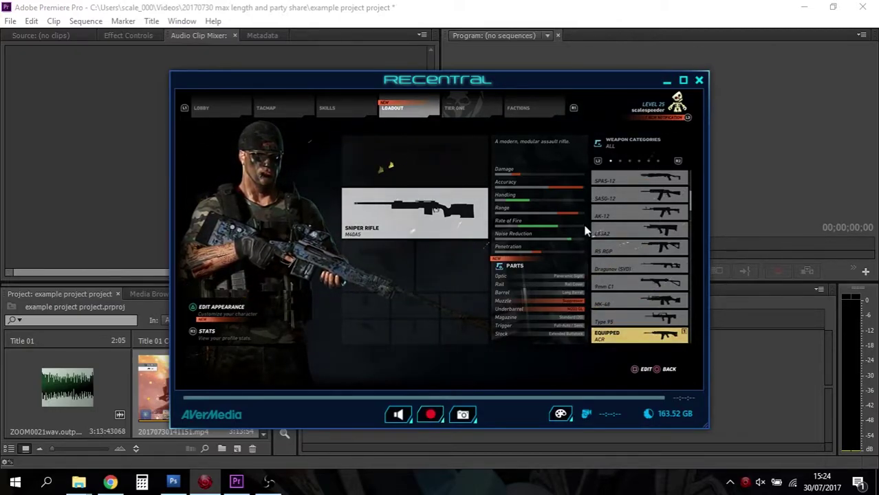
- Hide RECentral and create a sequence from the 20170730141151.mp4 gameplay video
{"action": "left_click", "coordinate": [668, 80]}
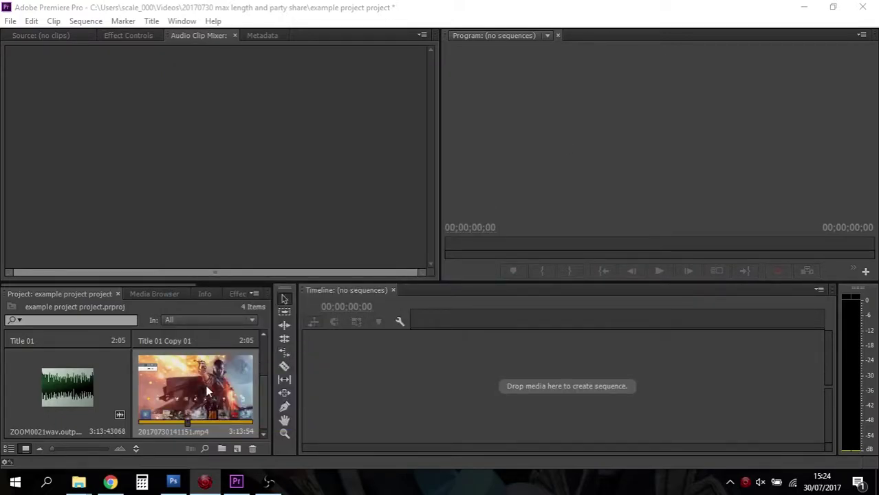
{"action": "left_click_drag", "start_coordinate": [208, 391], "coordinate": [421, 375]}
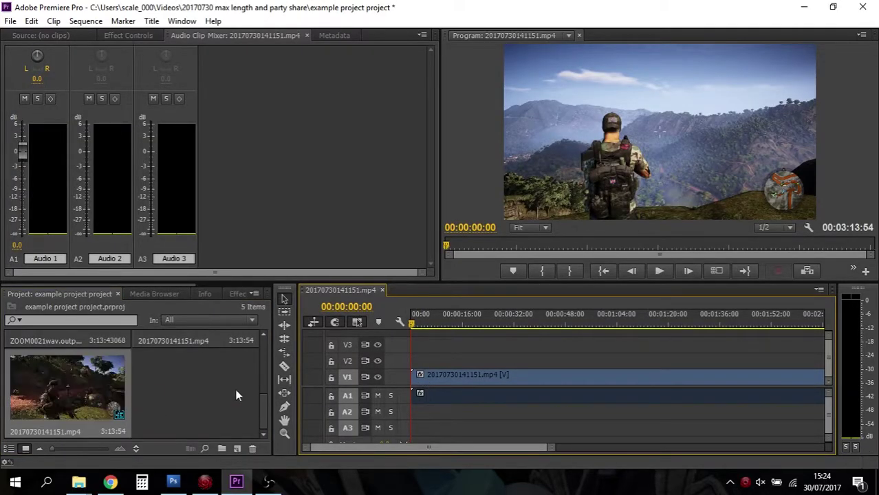
{"action": "left_click_drag", "start_coordinate": [265, 406], "coordinate": [260, 379]}
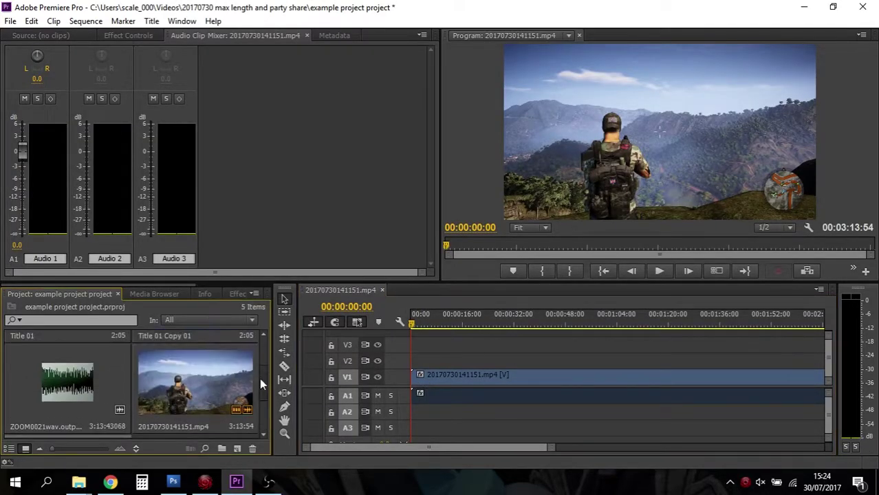
- Place the ZOOM0021wav narration on A2, sync it to the gameplay, and extend it to the sequence start
{"action": "left_click", "coordinate": [91, 380]}
{"action": "left_click_drag", "start_coordinate": [91, 380], "coordinate": [432, 411]}
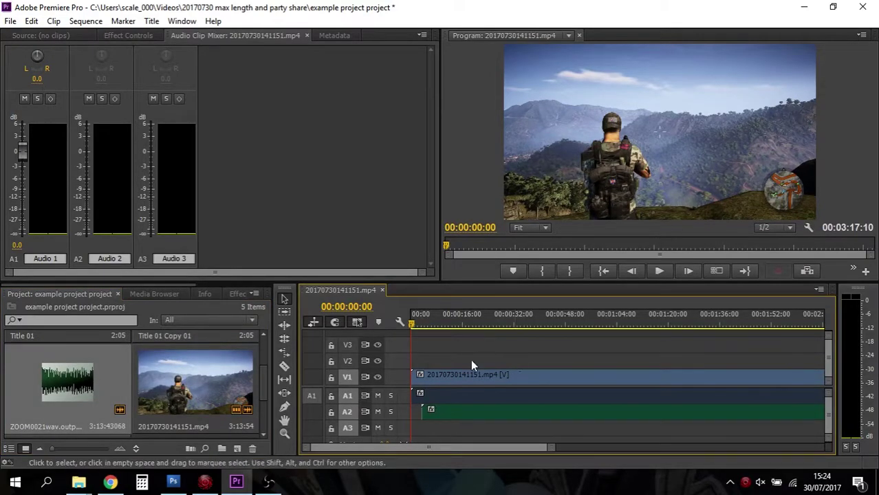
{"action": "left_click", "coordinate": [444, 328]}
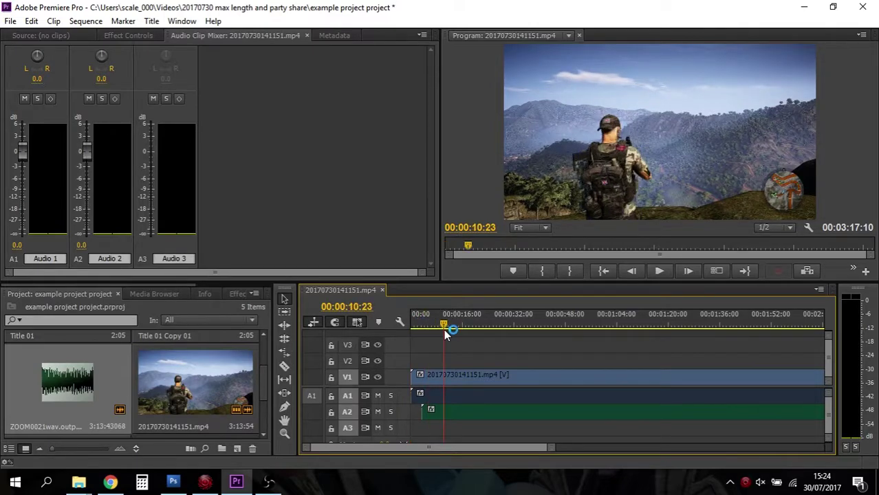
{"action": "left_click_drag", "start_coordinate": [443, 329], "coordinate": [491, 329]}
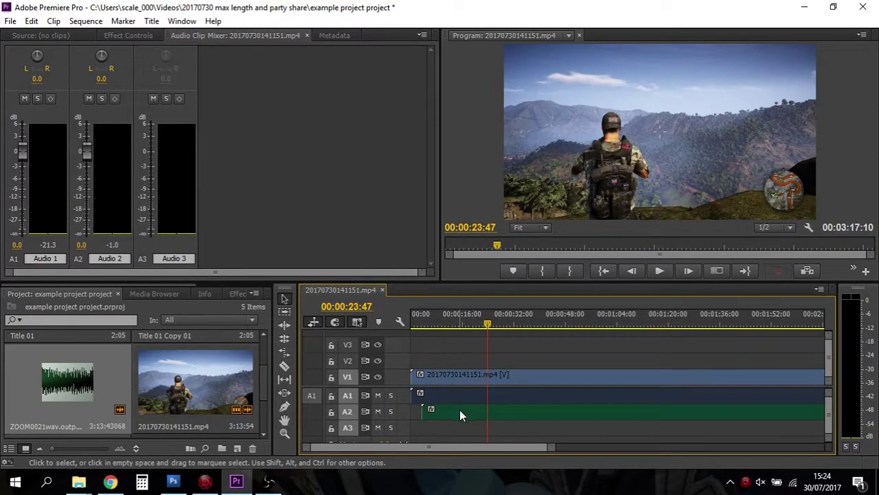
{"action": "mouse_move", "coordinate": [463, 410]}
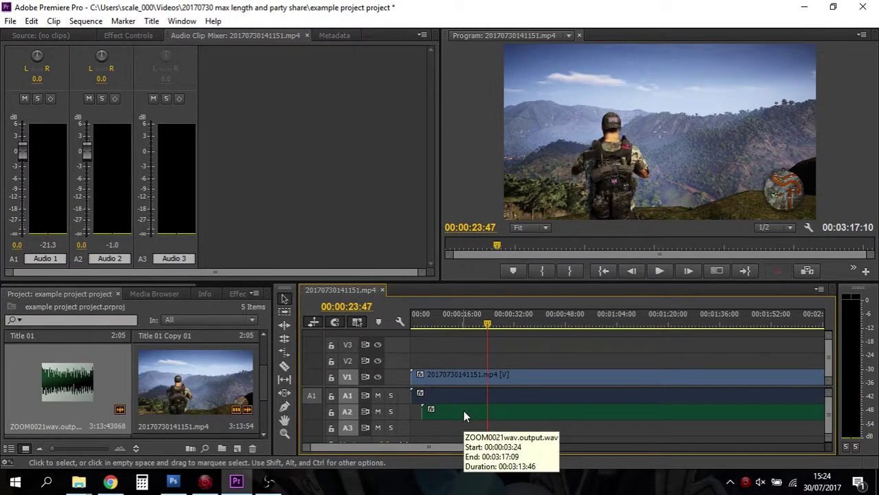
{"action": "left_click_drag", "start_coordinate": [463, 417], "coordinate": [511, 413]}
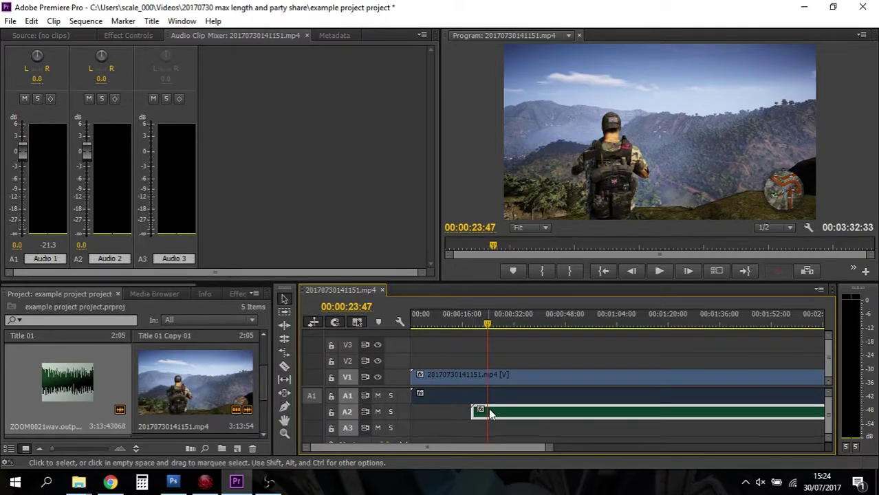
{"action": "left_click_drag", "start_coordinate": [480, 413], "coordinate": [413, 413]}
{"action": "left_click", "coordinate": [227, 395]}
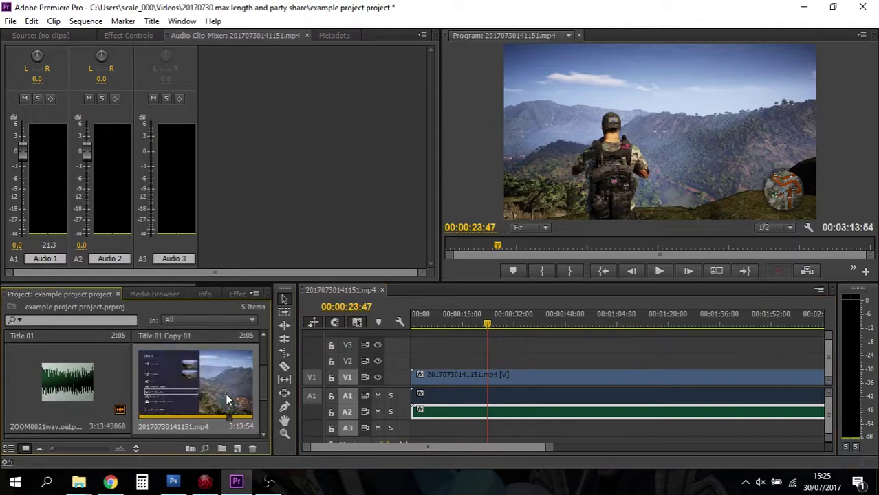
{"action": "left_click", "coordinate": [79, 384], "text": "shift"}
{"action": "right_click", "coordinate": [151, 375]}
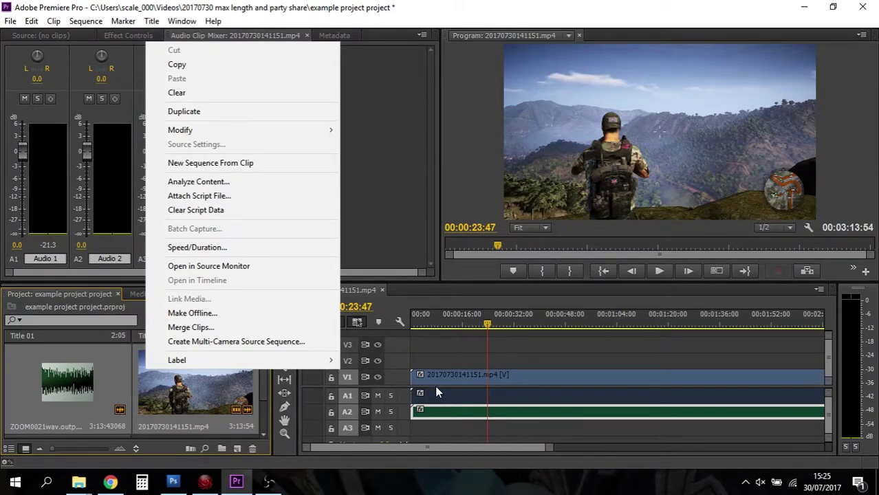
{"action": "left_click", "coordinate": [480, 351]}
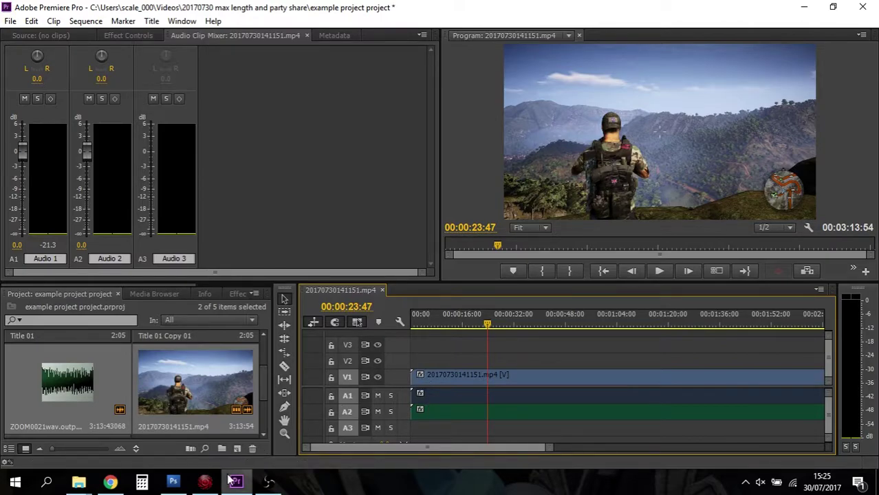
- Return to RECentral's capture home and reopen the Advanced capture settings
{"action": "left_click", "coordinate": [205, 481]}
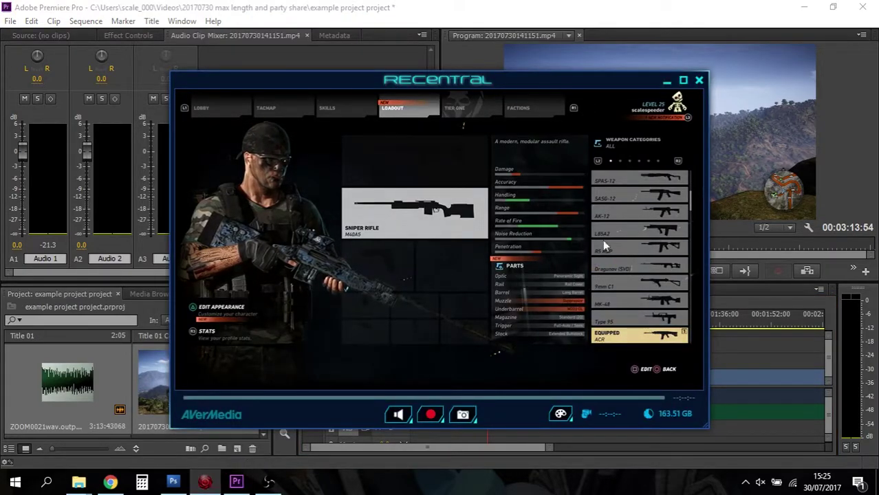
{"action": "left_click", "coordinate": [699, 81]}
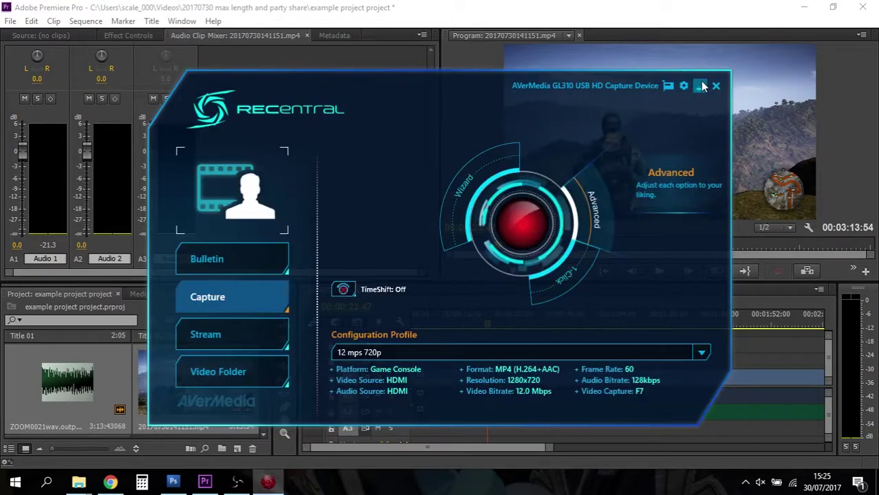
{"action": "left_click", "coordinate": [597, 206]}
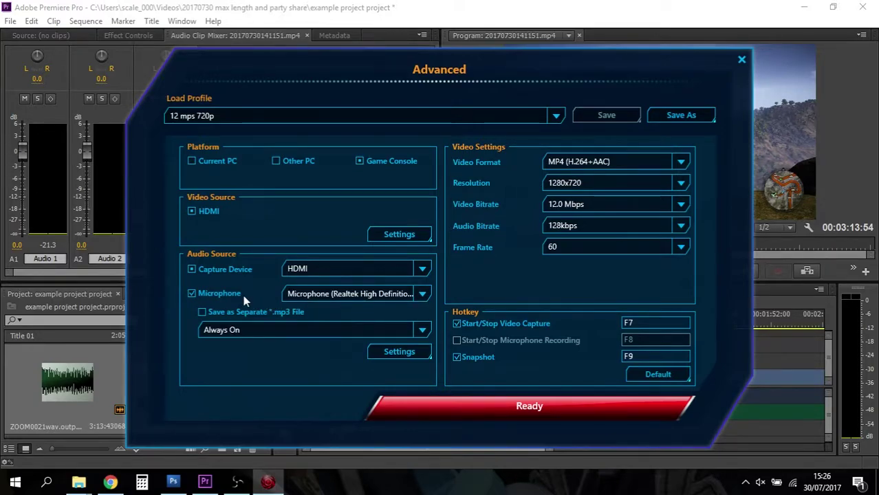
- Keep Realtek High Definition Audio as the microphone and accept the settings to restore the live preview
{"action": "left_click", "coordinate": [422, 295]}
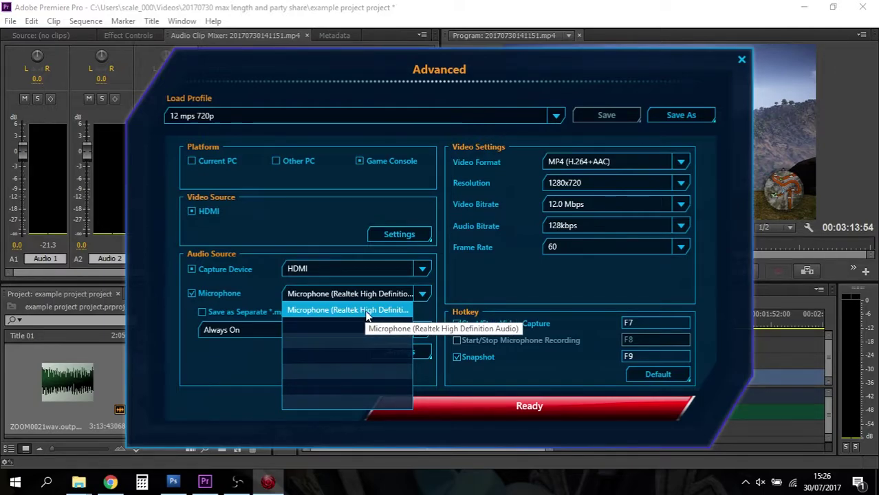
{"action": "left_click", "coordinate": [237, 360]}
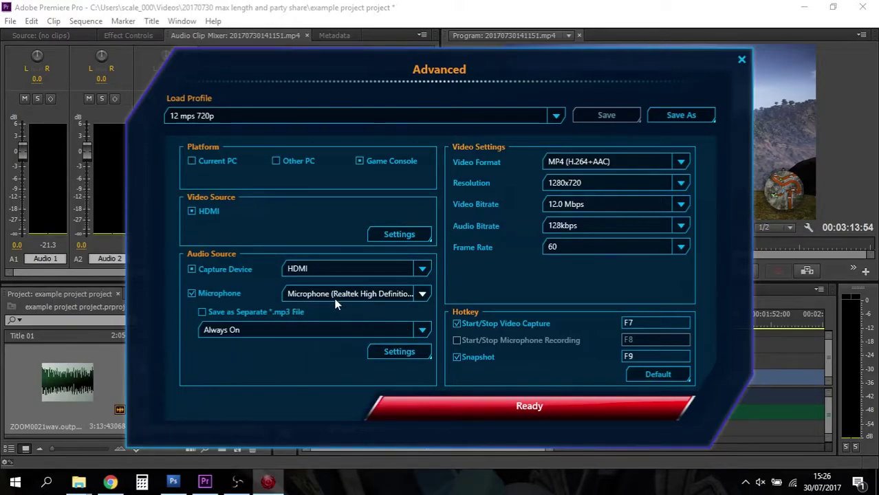
{"action": "left_click", "coordinate": [496, 405]}
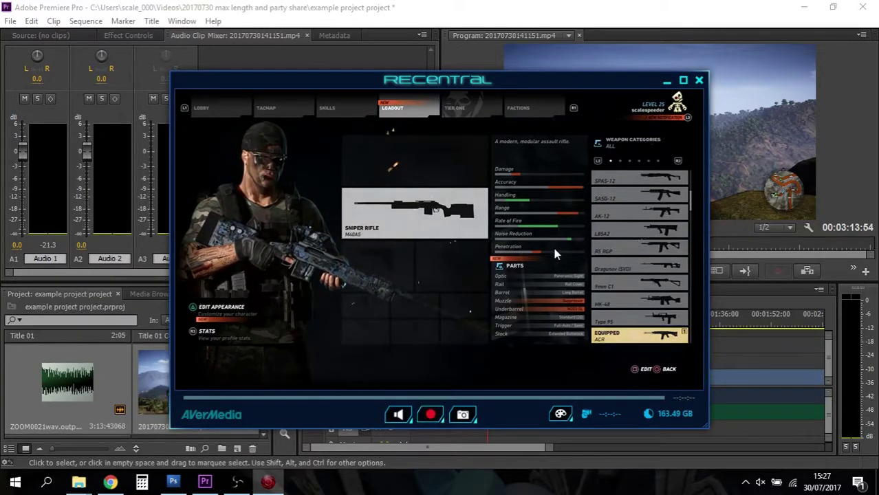
- Close RECentral and delete the gameplay video and narration clips from the timeline
{"action": "left_click", "coordinate": [698, 82]}
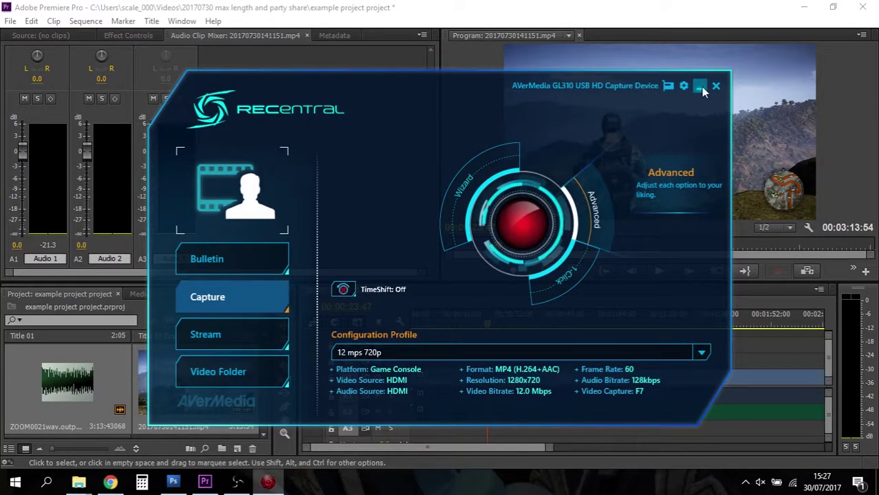
{"action": "left_click", "coordinate": [700, 86]}
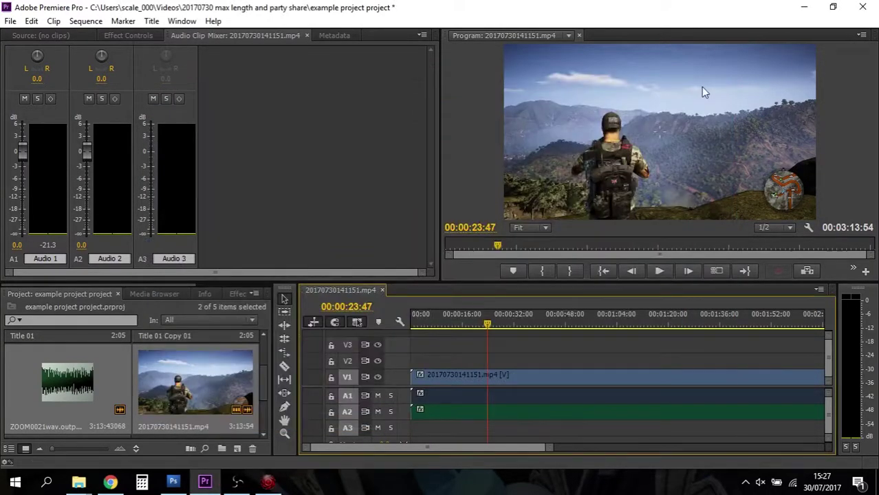
{"action": "left_click", "coordinate": [453, 375]}
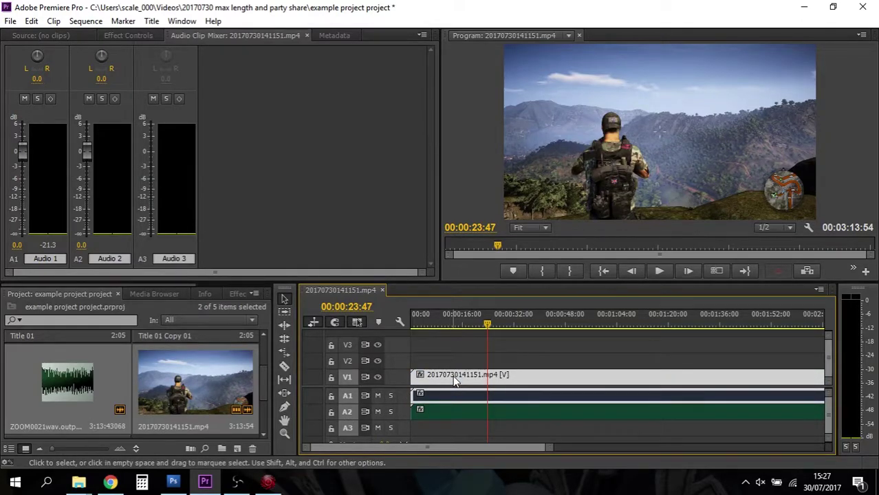
{"action": "key", "text": "Delete"}
{"action": "left_click", "coordinate": [449, 413]}
{"action": "key", "text": "Delete"}
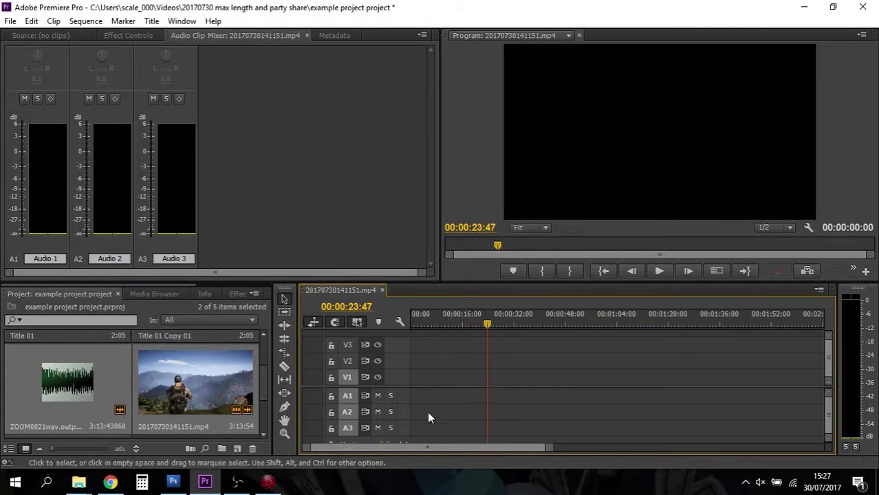
- Create an audio-synchronized Multi-Camera Source Sequence from the gameplay and narration clips
{"action": "left_click", "coordinate": [211, 385]}
{"action": "left_click", "coordinate": [82, 382]}
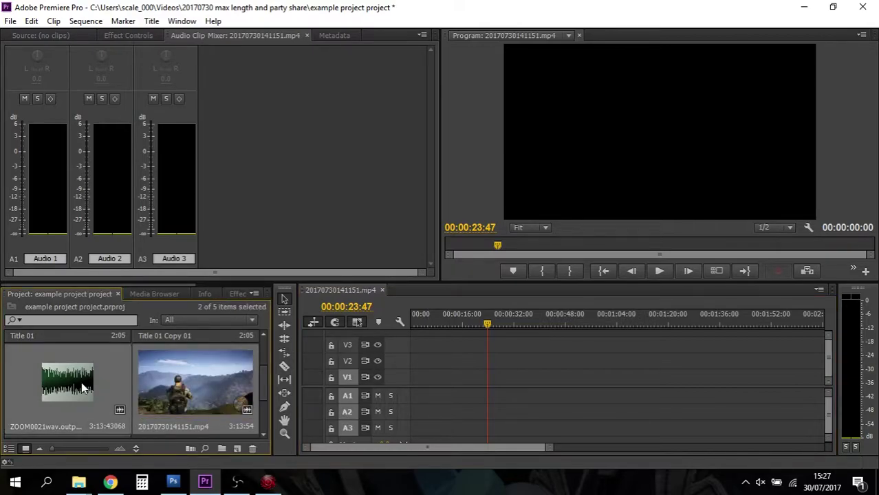
{"action": "right_click", "coordinate": [192, 384]}
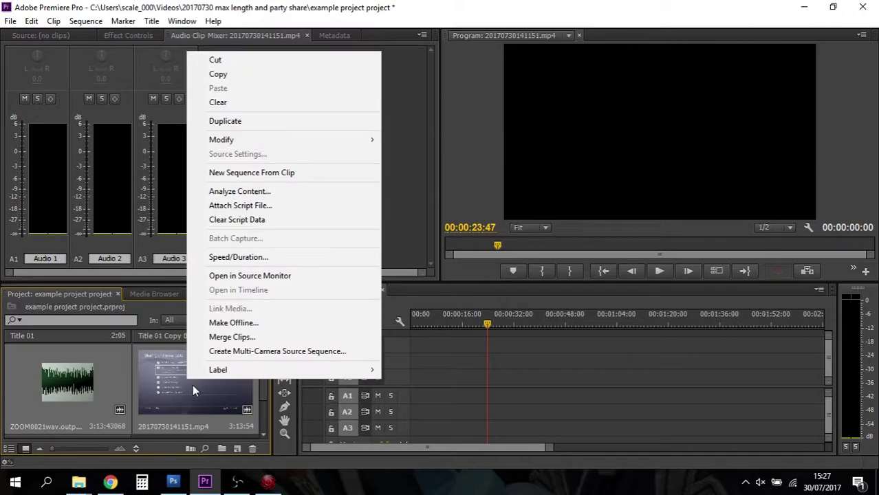
{"action": "left_click", "coordinate": [230, 352]}
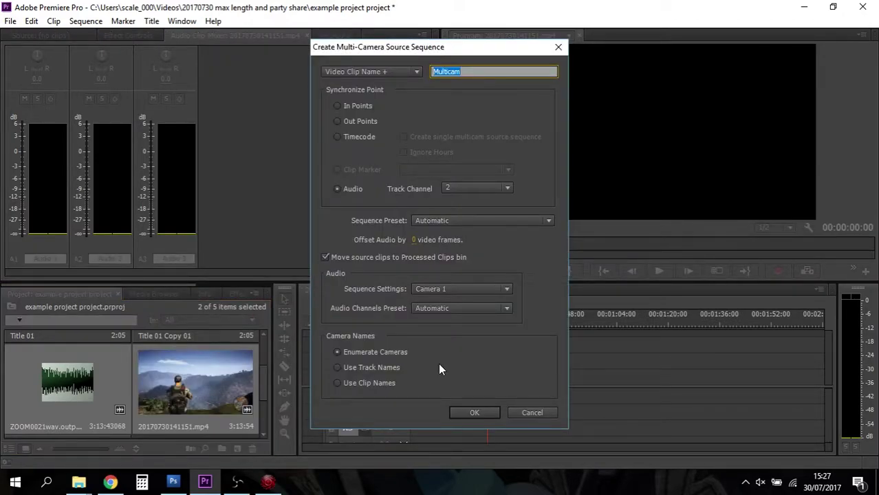
{"action": "left_click", "coordinate": [475, 413]}
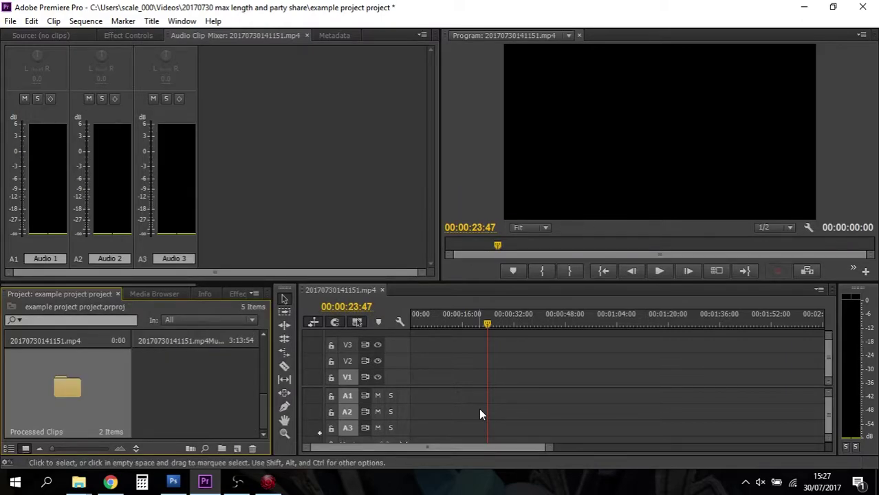
- Place the 20170730141151.mp4Multicam clip on V1/A1 and scrub the sequence start to check it
{"action": "left_click_drag", "start_coordinate": [264, 406], "coordinate": [261, 380]}
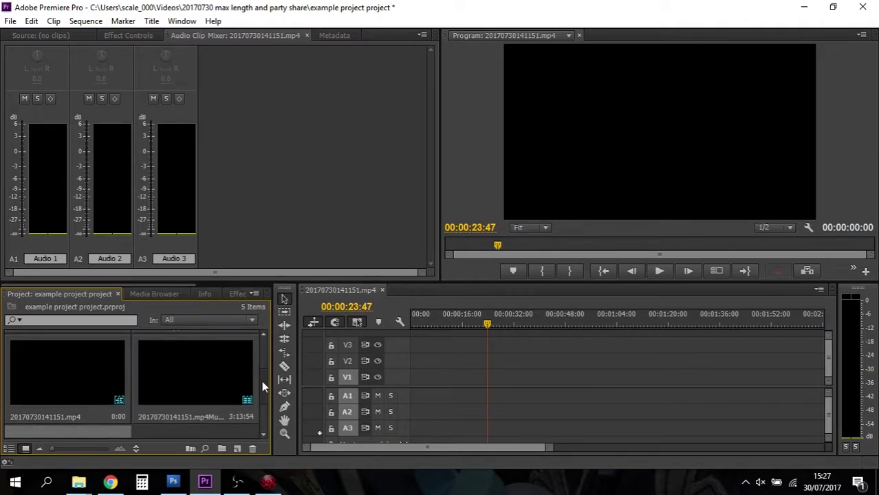
{"action": "left_click_drag", "start_coordinate": [213, 375], "coordinate": [429, 369]}
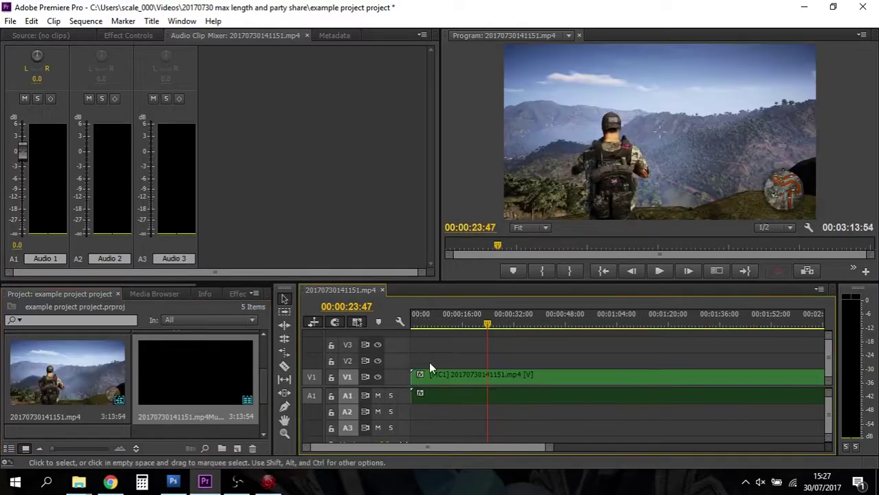
{"action": "left_click", "coordinate": [442, 324]}
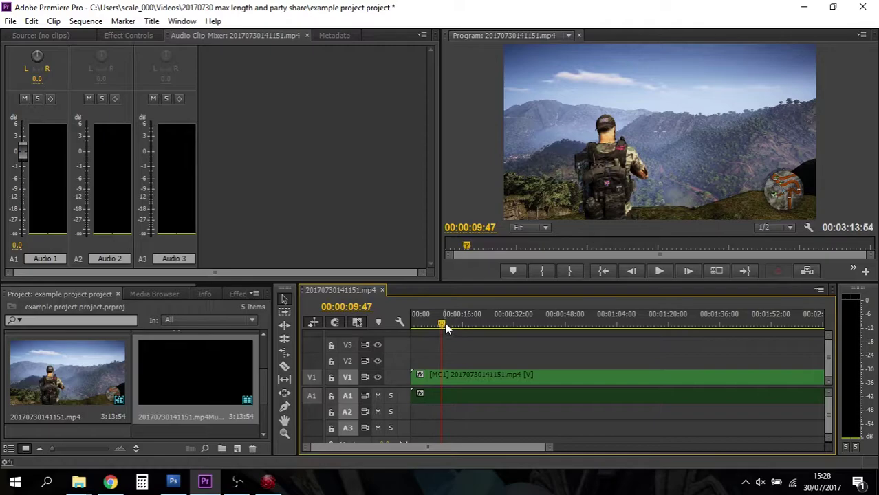
{"action": "left_click_drag", "start_coordinate": [444, 325], "coordinate": [565, 326]}
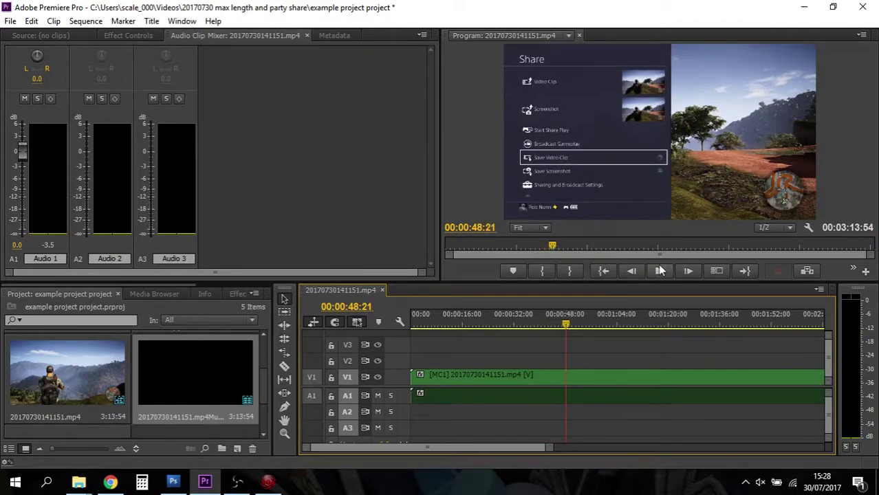
{"action": "left_click", "coordinate": [659, 271]}
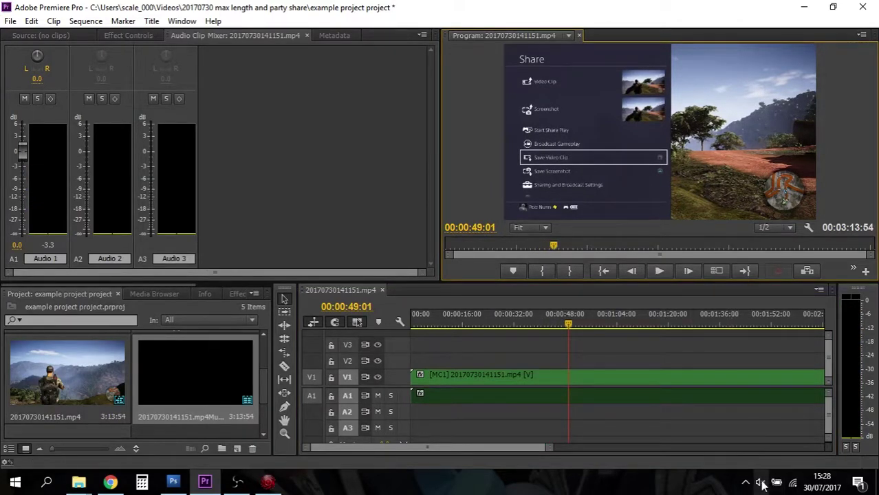
{"action": "left_click", "coordinate": [760, 483]}
{"action": "left_click_drag", "start_coordinate": [795, 451], "coordinate": [836, 452]}
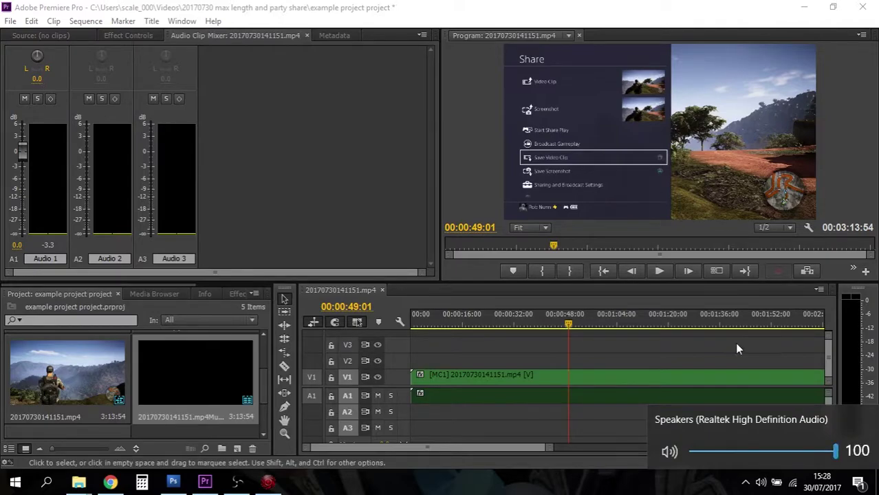
{"action": "left_click", "coordinate": [659, 271]}
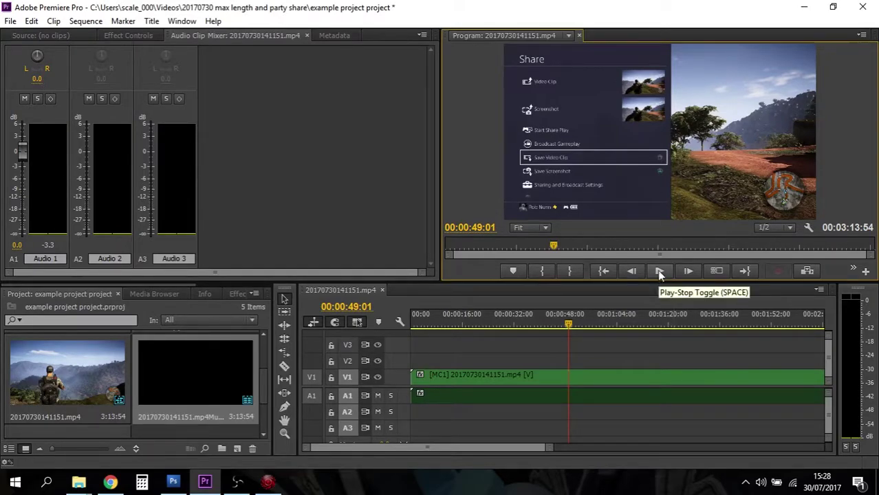
{"action": "left_click", "coordinate": [658, 269]}
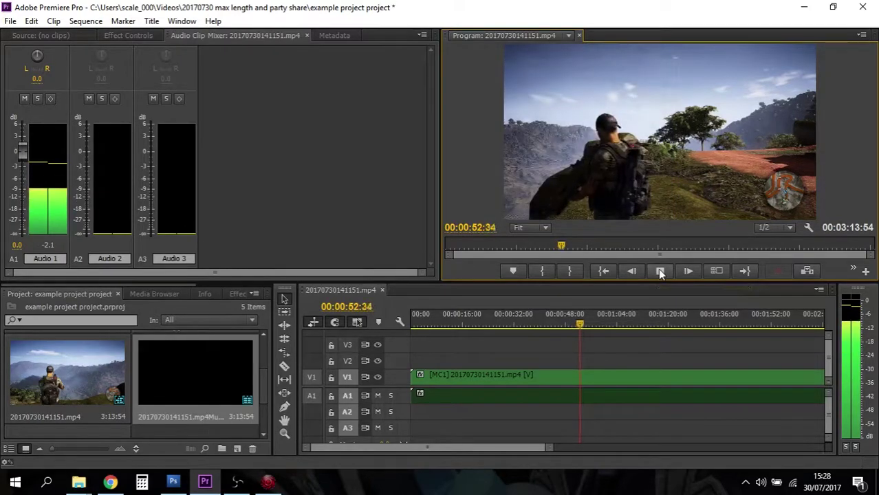
{"action": "left_click", "coordinate": [659, 270]}
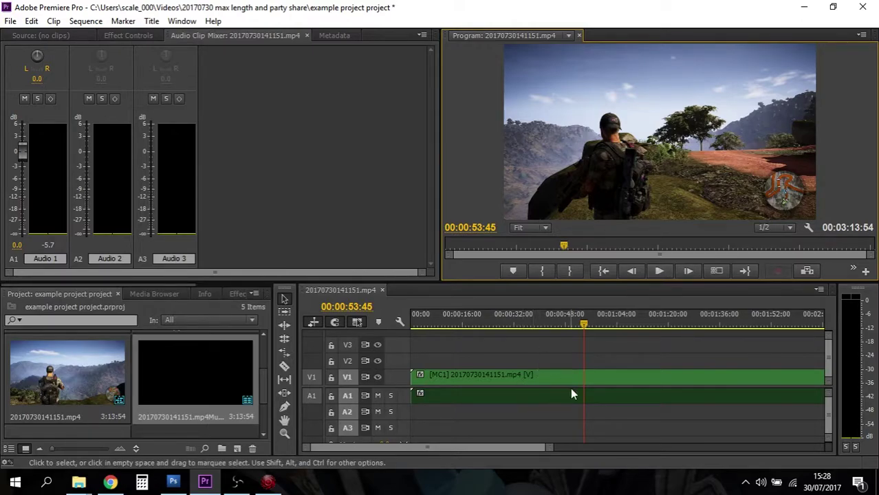
{"action": "left_click", "coordinate": [537, 398]}
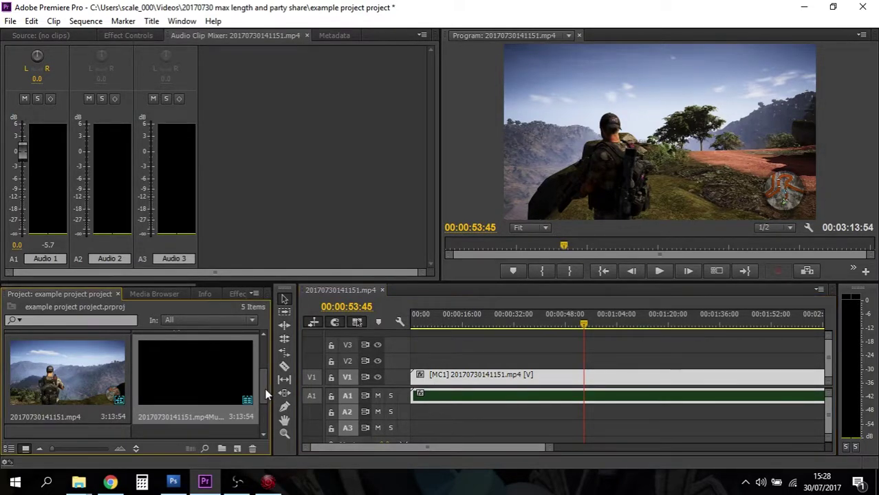
{"action": "scroll", "coordinate": [267, 395], "scroll_direction": "up", "scroll_amount": 3}
{"action": "scroll", "coordinate": [267, 395], "scroll_direction": "down", "scroll_amount": 4}
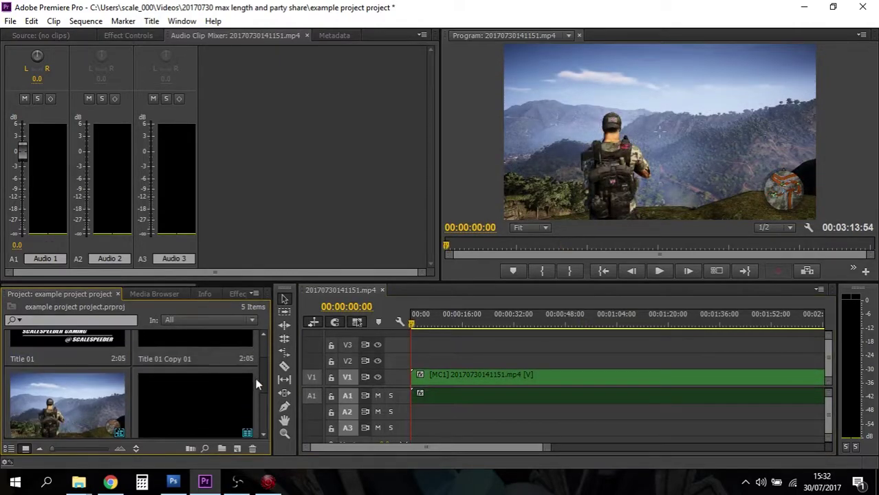
- Add 20170730141151.mp4 from Processed Clips to V2/A2 and align it to 00:00:00:00
{"action": "scroll", "coordinate": [256, 384], "scroll_direction": "up", "scroll_amount": 2}
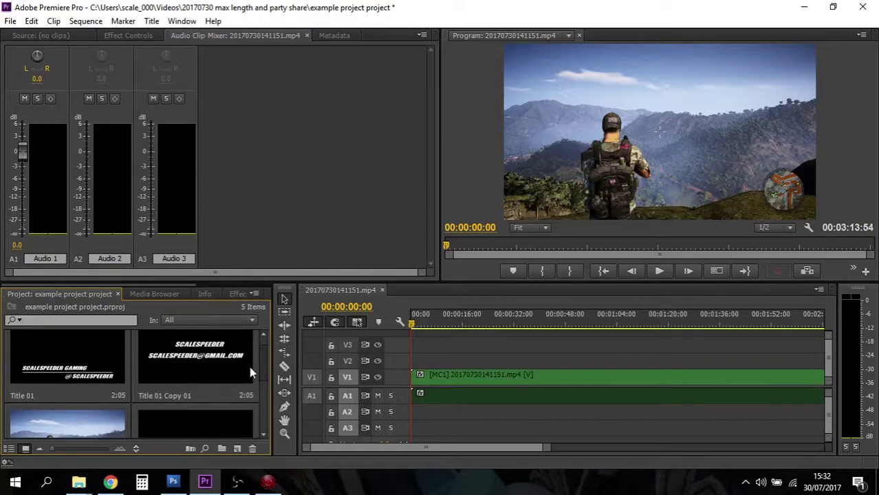
{"action": "scroll", "coordinate": [251, 385], "scroll_direction": "down", "scroll_amount": 4}
{"action": "double_click", "coordinate": [74, 396]}
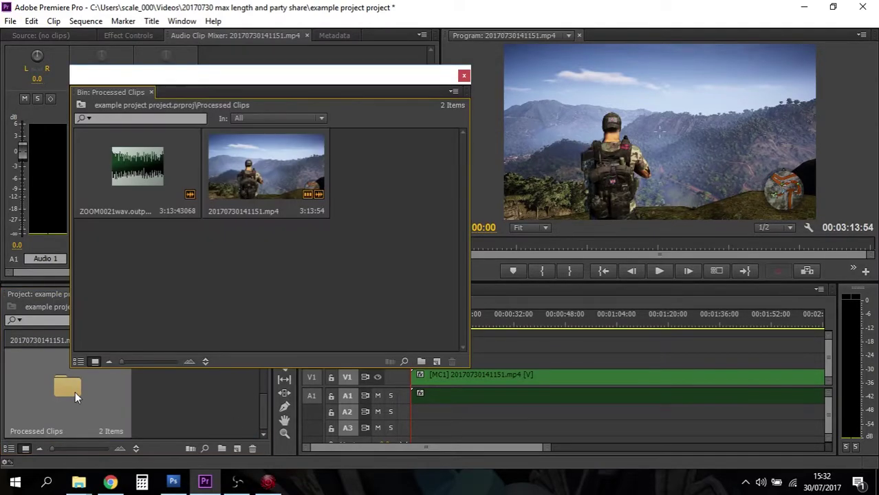
{"action": "left_click_drag", "start_coordinate": [243, 176], "coordinate": [533, 358]}
{"action": "left_click", "coordinate": [464, 75]}
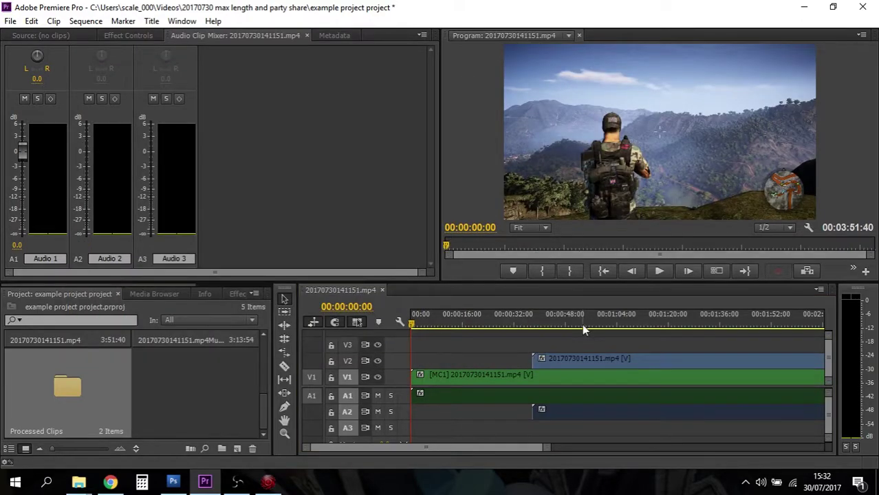
{"action": "left_click_drag", "start_coordinate": [581, 359], "coordinate": [460, 368]}
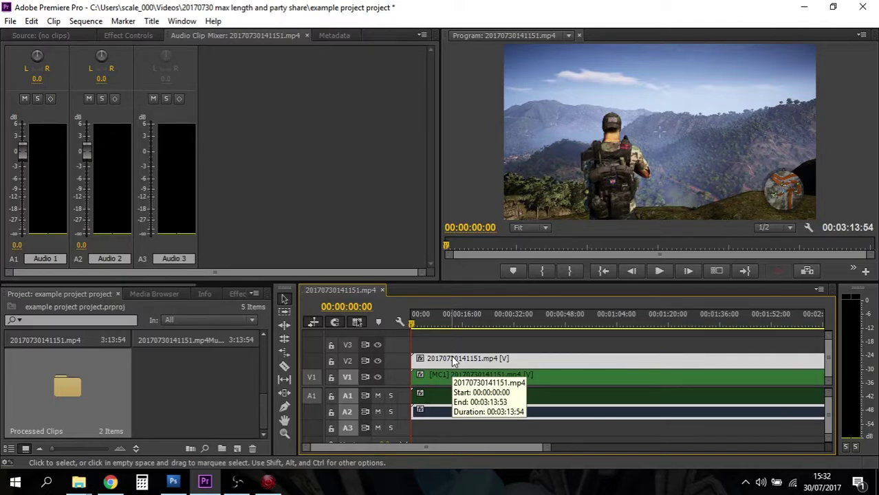
- Unlink the V2 clip and delete its video, keeping only its gameplay audio on A2
{"action": "right_click", "coordinate": [451, 362]}
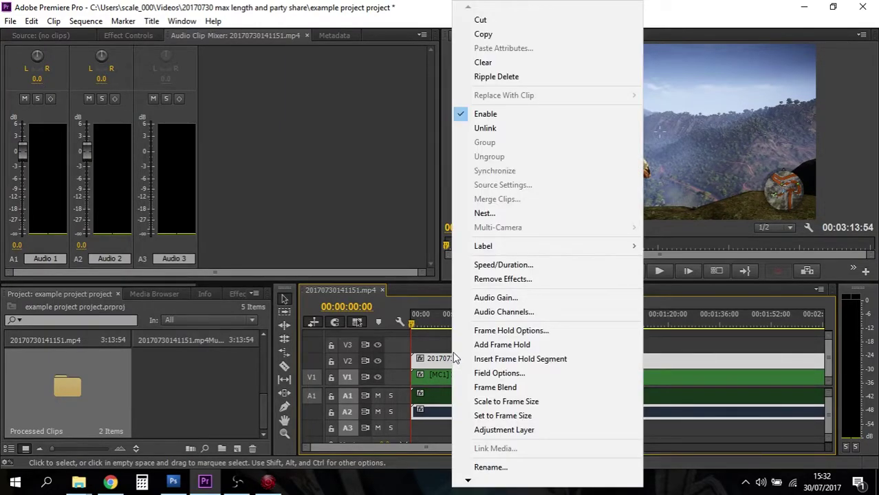
{"action": "left_click", "coordinate": [506, 133]}
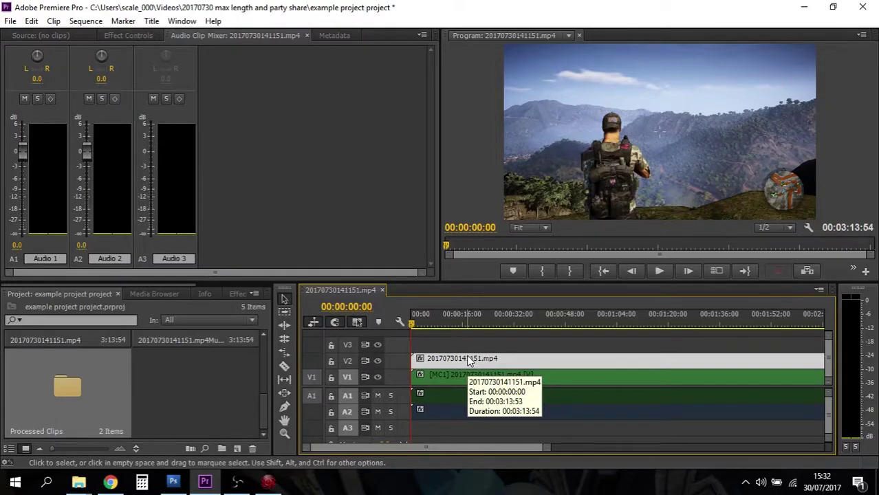
{"action": "key", "text": "Delete"}
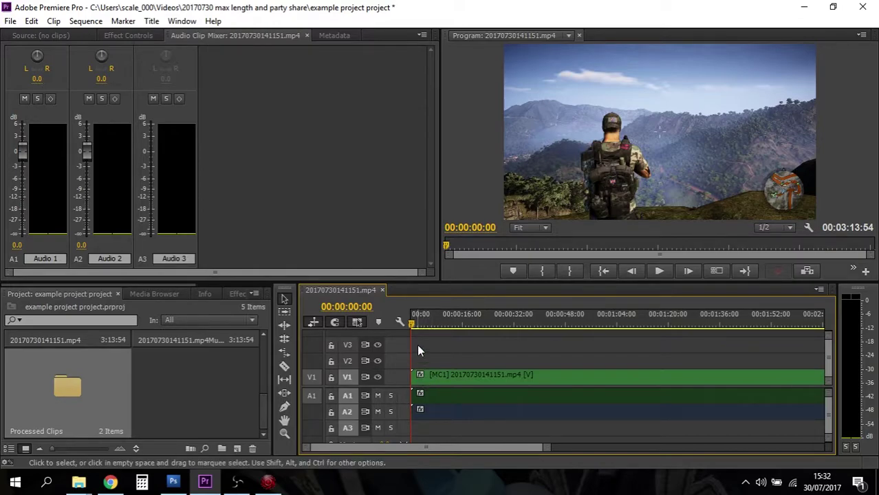
{"action": "left_click", "coordinate": [441, 411]}
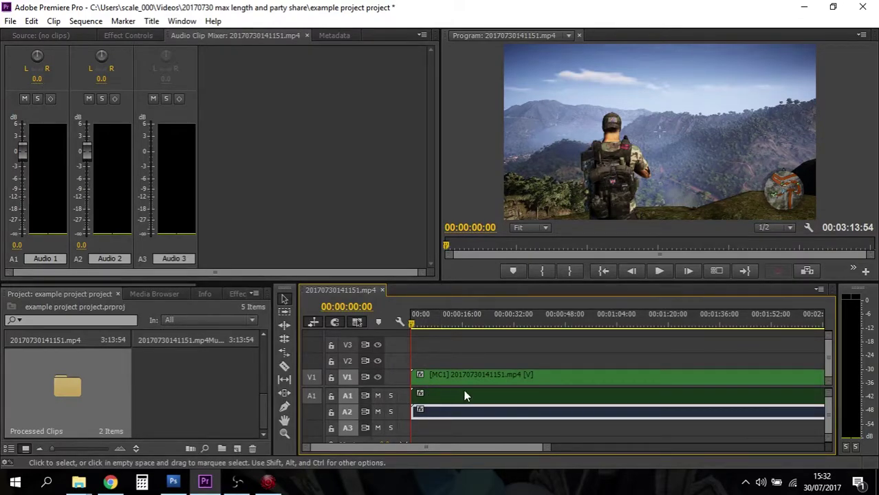
{"action": "left_click", "coordinate": [465, 396]}
{"action": "left_click", "coordinate": [465, 323]}
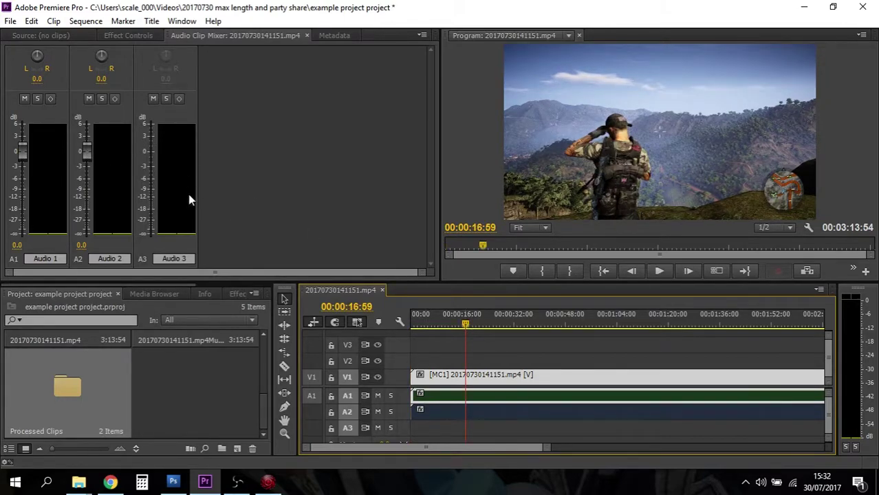
{"action": "left_click_drag", "start_coordinate": [88, 150], "coordinate": [88, 211]}
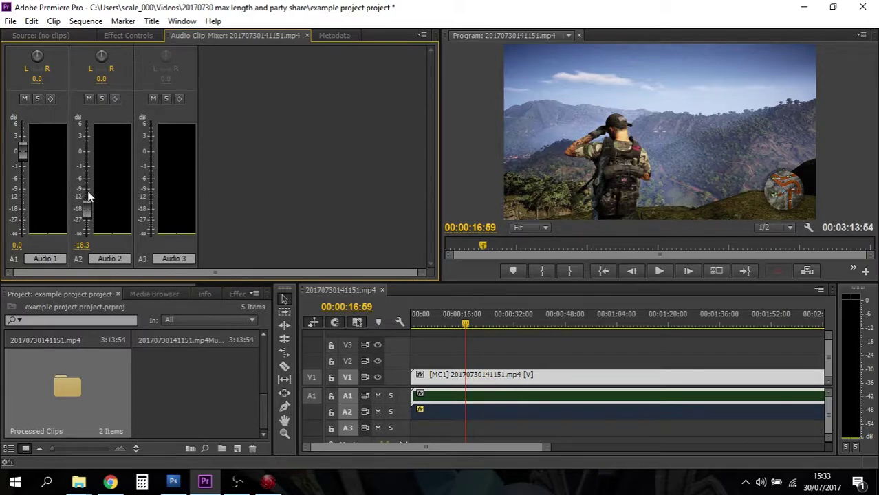
{"action": "left_click", "coordinate": [659, 271]}
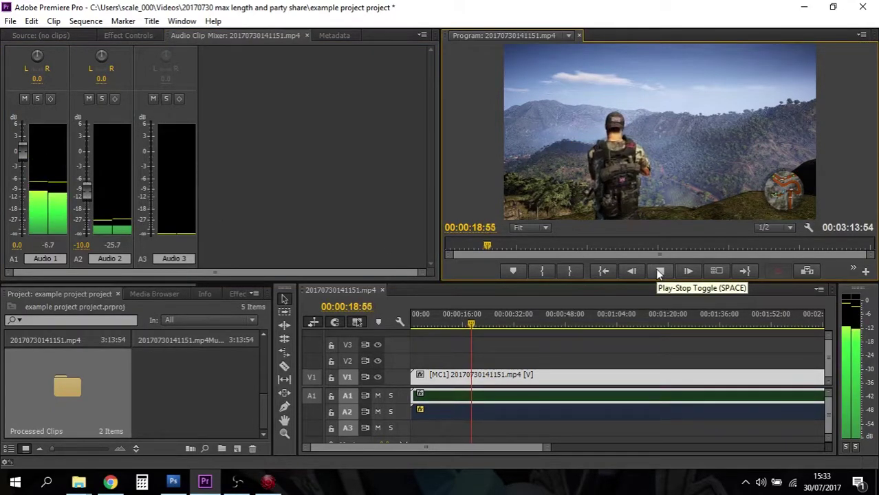
{"action": "left_click", "coordinate": [659, 272]}
{"action": "left_click", "coordinate": [614, 315]}
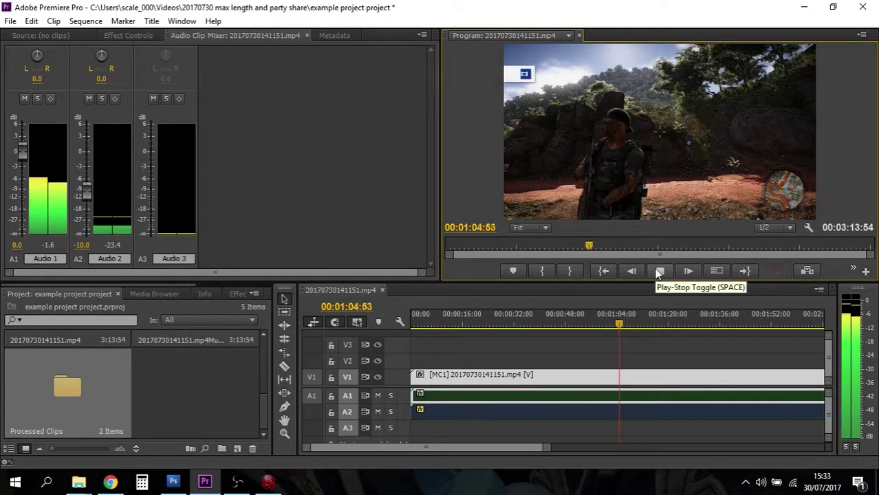
{"action": "left_click", "coordinate": [659, 273]}
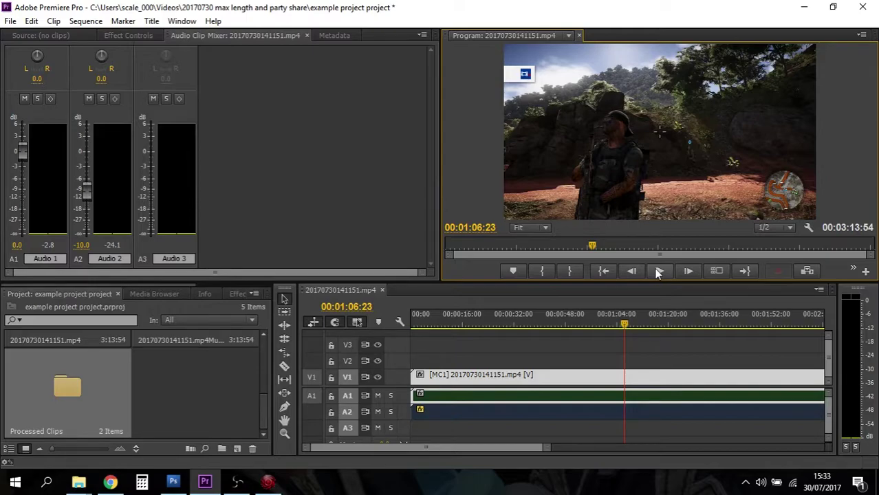
{"action": "left_click", "coordinate": [604, 399]}
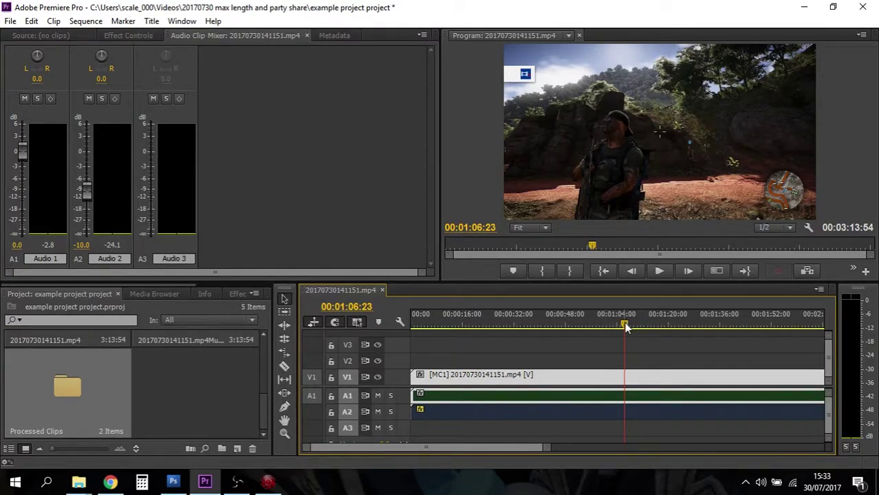
- Razor V1/A1 and A2 at 00:00:47:57 where the Share menu appears, then save
{"action": "left_click", "coordinate": [566, 325]}
{"action": "key", "text": "c"}
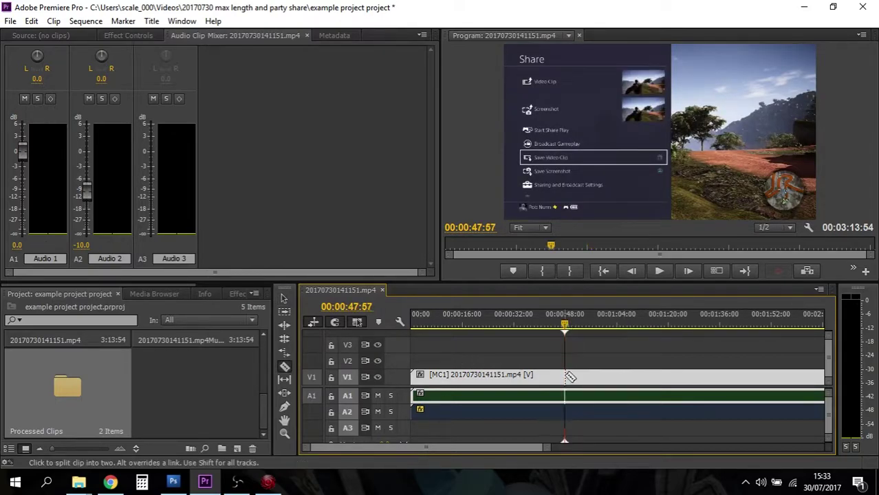
{"action": "left_click", "coordinate": [571, 416]}
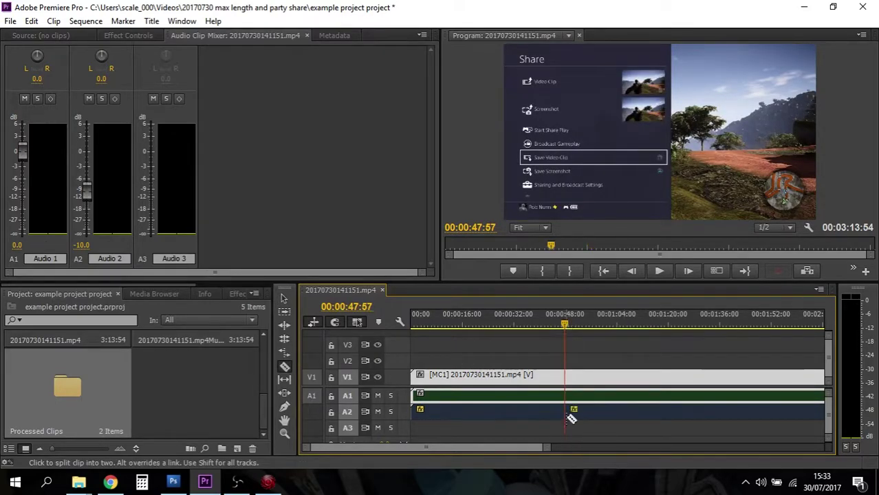
{"action": "left_click", "coordinate": [564, 375]}
{"action": "key", "text": "ctrl+s"}
- Clear the opening V1/A1 section and ripple delete the opening A2 audio
{"action": "key", "text": "v"}
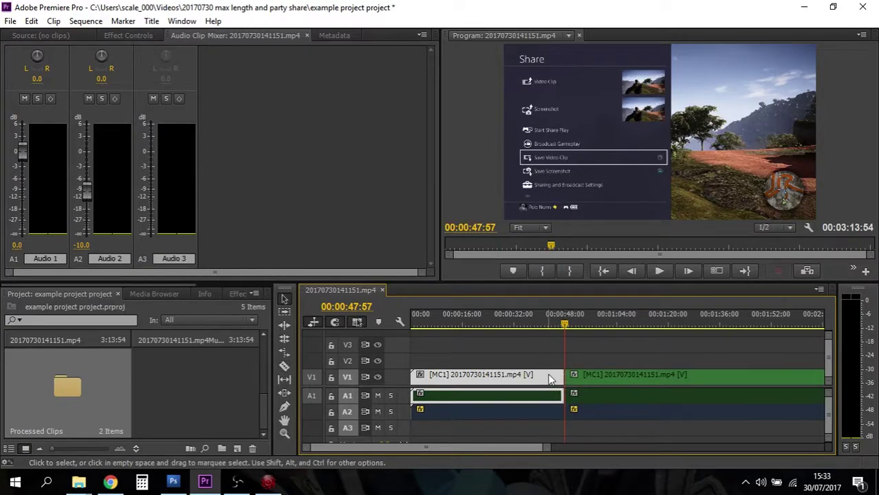
{"action": "right_click", "coordinate": [548, 375]}
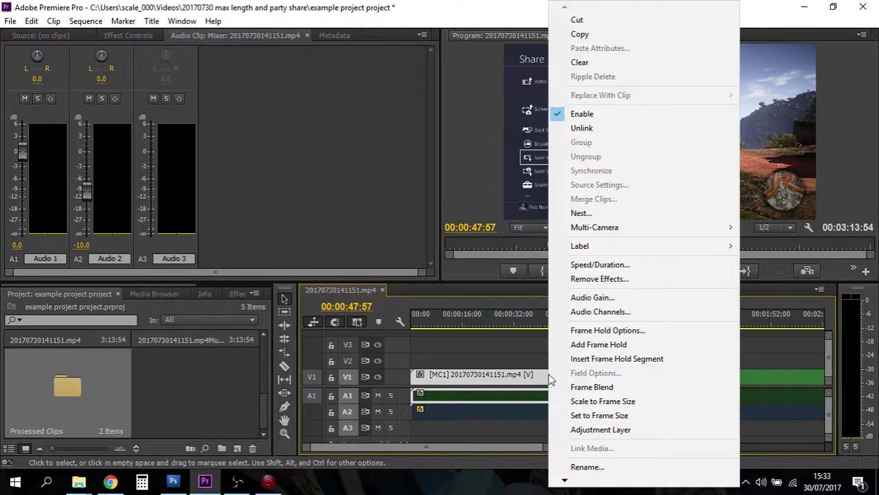
{"action": "left_click", "coordinate": [579, 62]}
{"action": "right_click", "coordinate": [513, 413]}
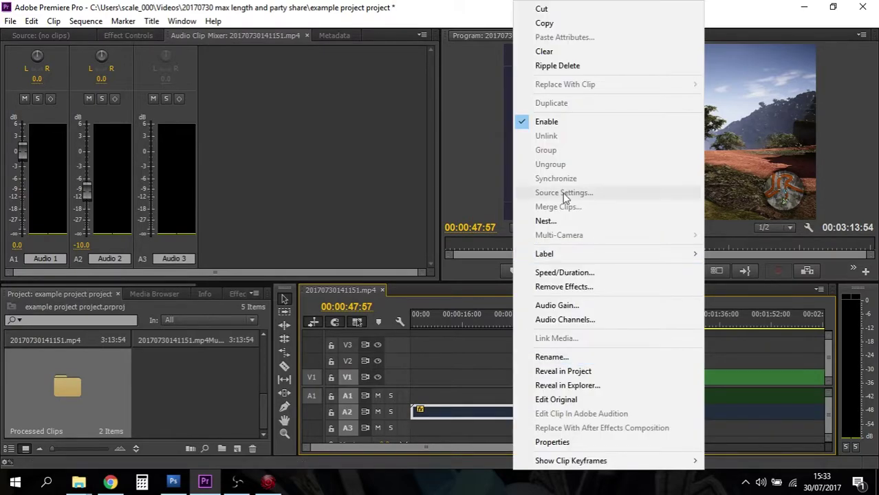
{"action": "left_click", "coordinate": [560, 68]}
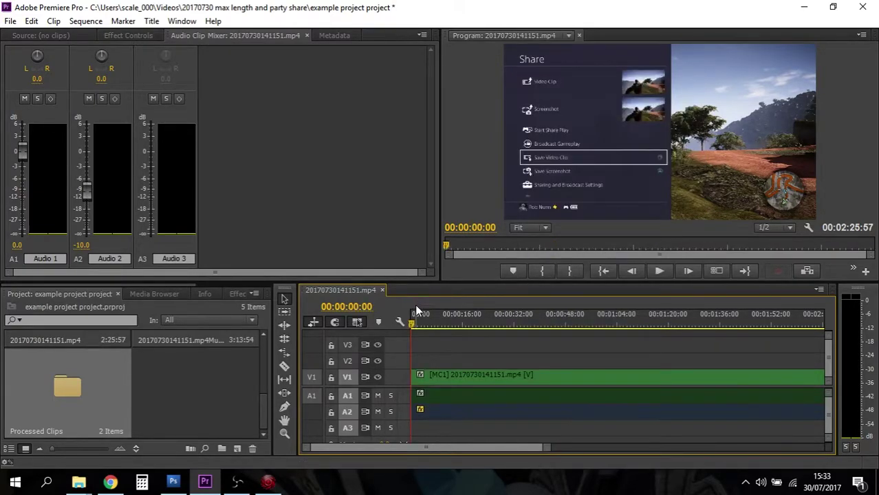
- Scrub and play back the start of the trimmed sequence
{"action": "left_click_drag", "start_coordinate": [413, 322], "coordinate": [506, 327]}
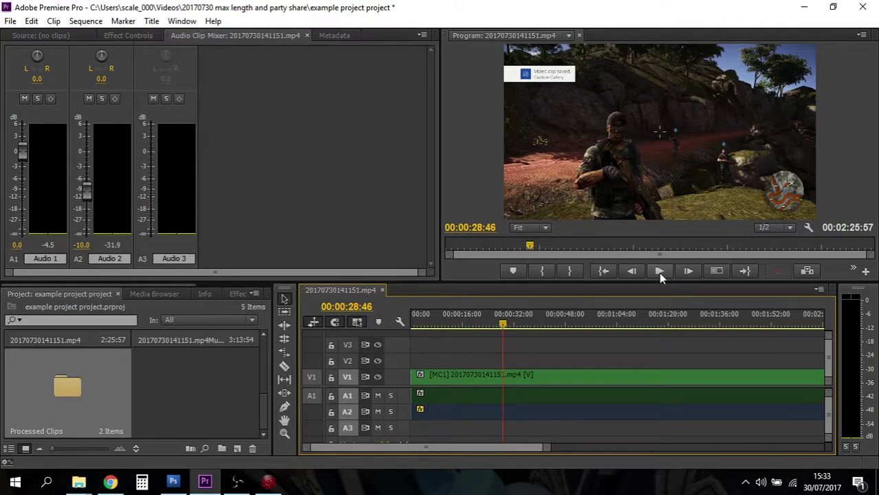
{"action": "left_click", "coordinate": [659, 272]}
{"action": "left_click", "coordinate": [659, 272]}
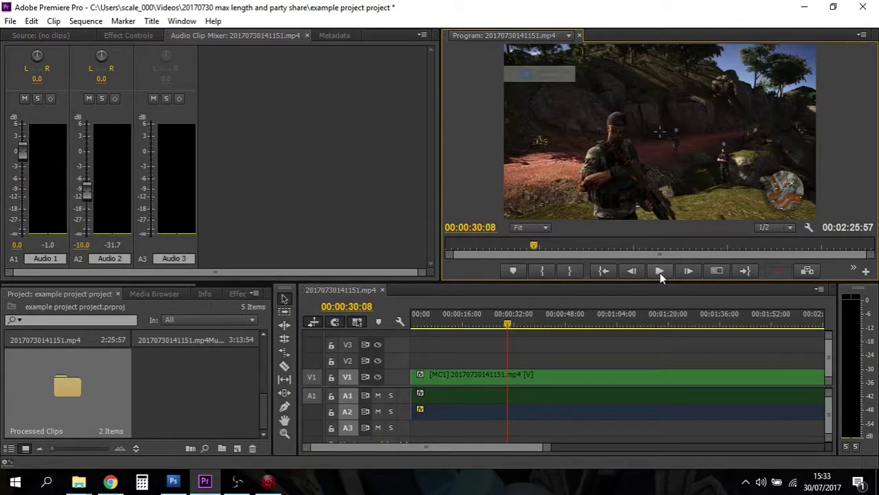
{"action": "left_click", "coordinate": [508, 329]}
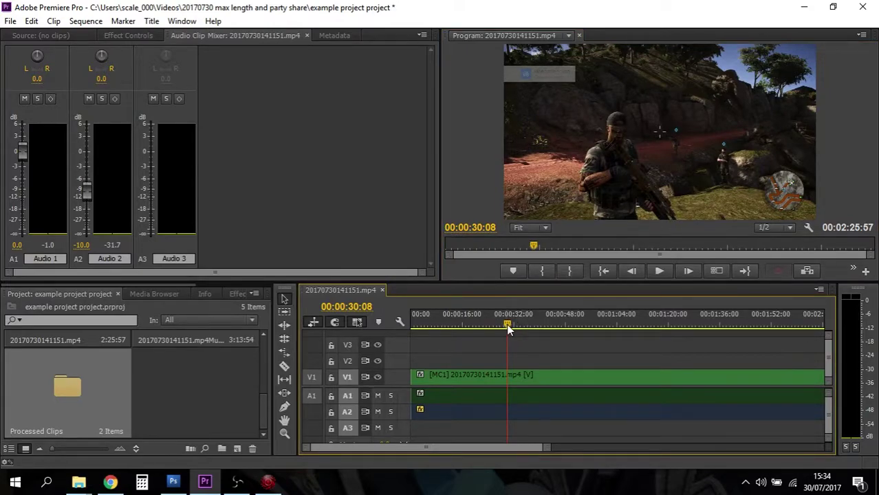
- Razor V1/A1 and A2 at 00:00:38:58 and near 1:36, creating three sections
{"action": "left_click_drag", "start_coordinate": [508, 330], "coordinate": [538, 329]}
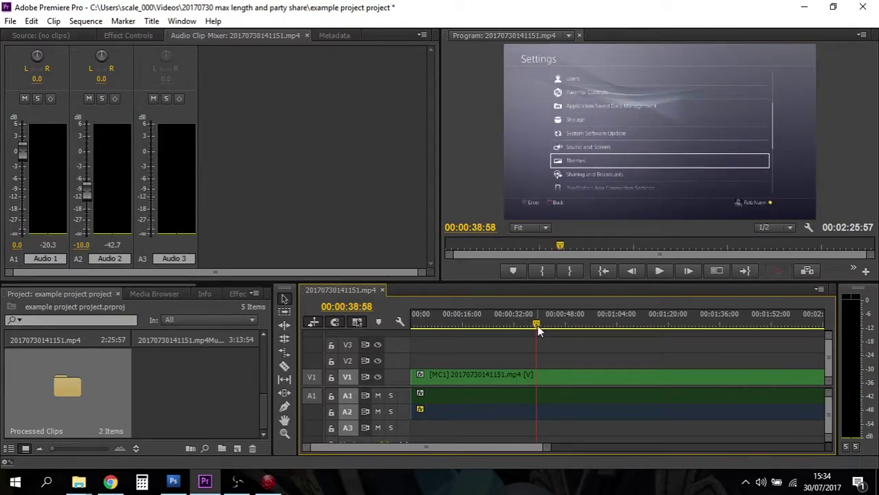
{"action": "key", "text": "c"}
{"action": "left_click", "coordinate": [536, 375]}
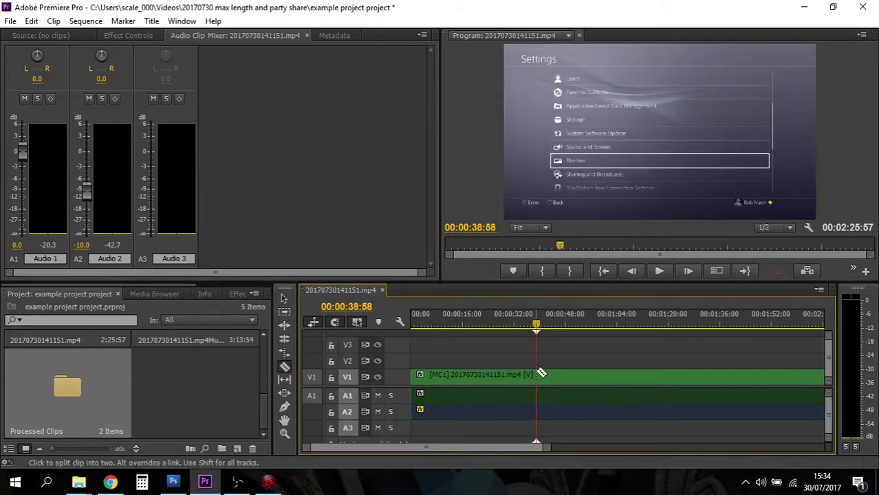
{"action": "left_click", "coordinate": [541, 411]}
{"action": "left_click", "coordinate": [720, 377]}
{"action": "left_click", "coordinate": [720, 411]}
{"action": "key", "text": "v"}
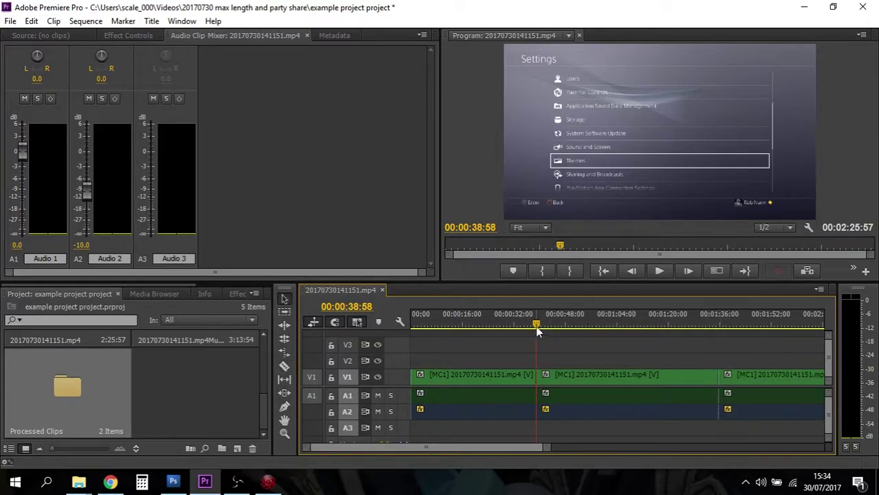
- Lower the middle section's A2 gameplay audio to -42.9 dB, keeping A1 narration near 0 dB
{"action": "left_click_drag", "start_coordinate": [538, 331], "coordinate": [603, 329]}
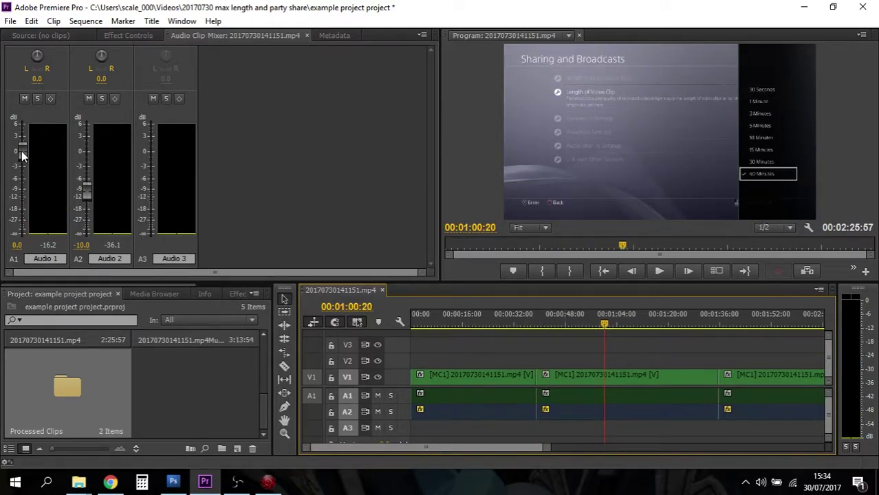
{"action": "left_click_drag", "start_coordinate": [25, 155], "coordinate": [27, 238]}
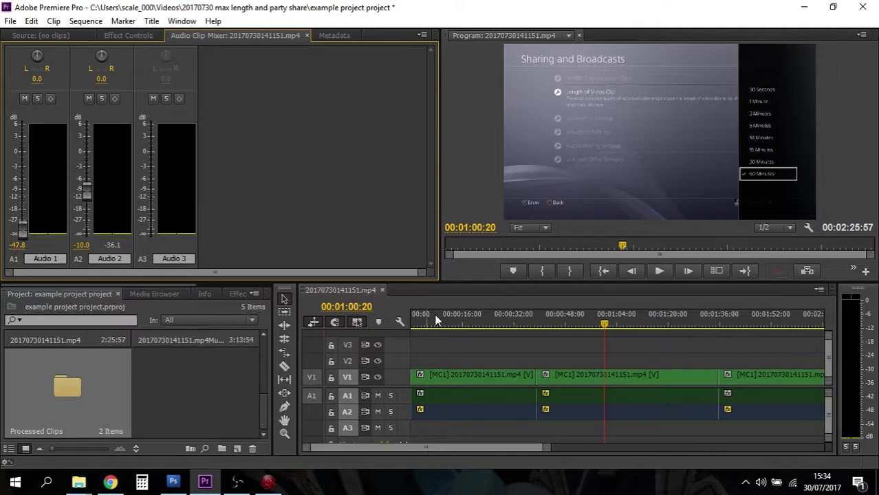
{"action": "left_click", "coordinate": [556, 395]}
{"action": "left_click_drag", "start_coordinate": [87, 191], "coordinate": [86, 229]}
{"action": "left_click", "coordinate": [586, 412]}
{"action": "left_click_drag", "start_coordinate": [28, 228], "coordinate": [15, 151]}
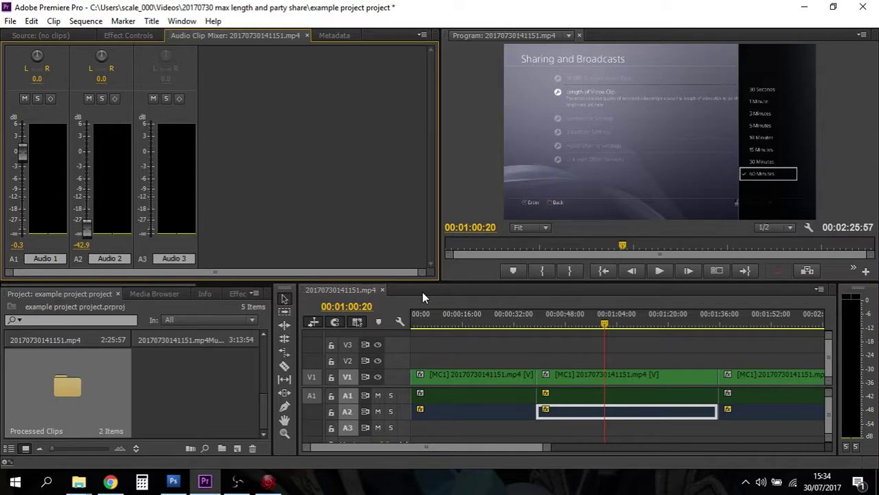
{"action": "left_click", "coordinate": [483, 320]}
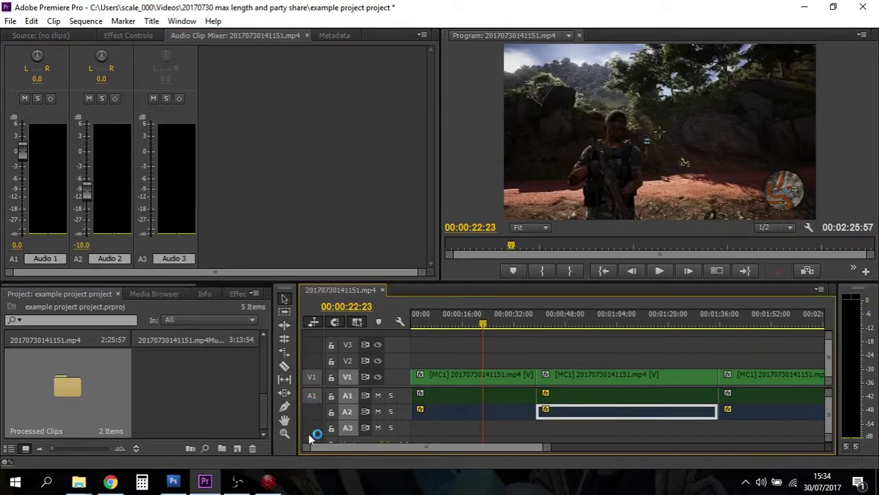
- In RECentral's Advanced settings, enable the Microphone (Realtek High Definition Audio) source and confirm with Ready
{"action": "left_click", "coordinate": [267, 482]}
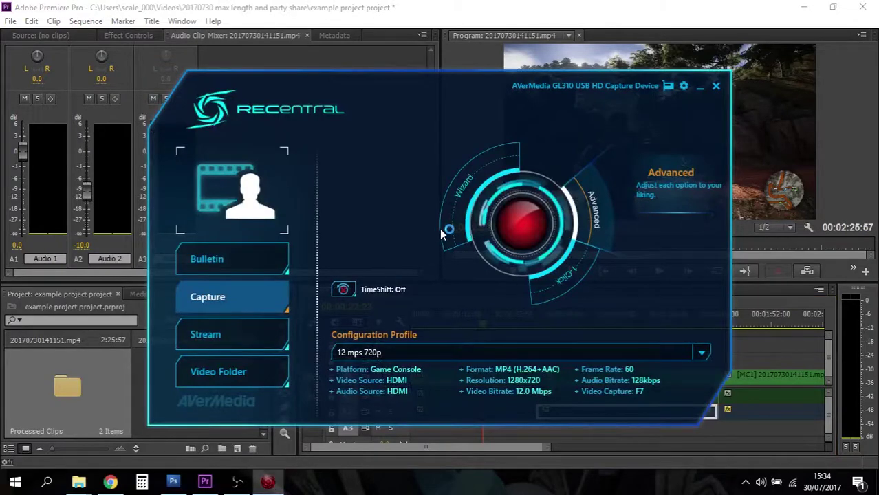
{"action": "left_click", "coordinate": [593, 210]}
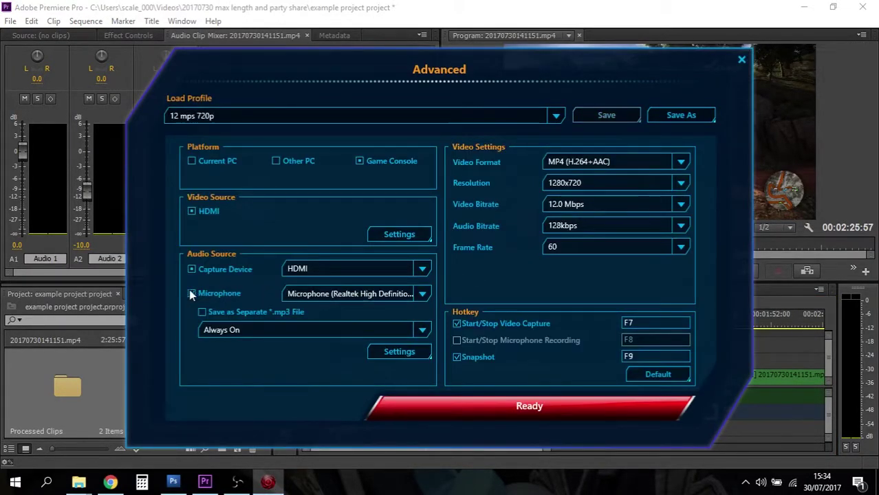
{"action": "left_click", "coordinate": [192, 293]}
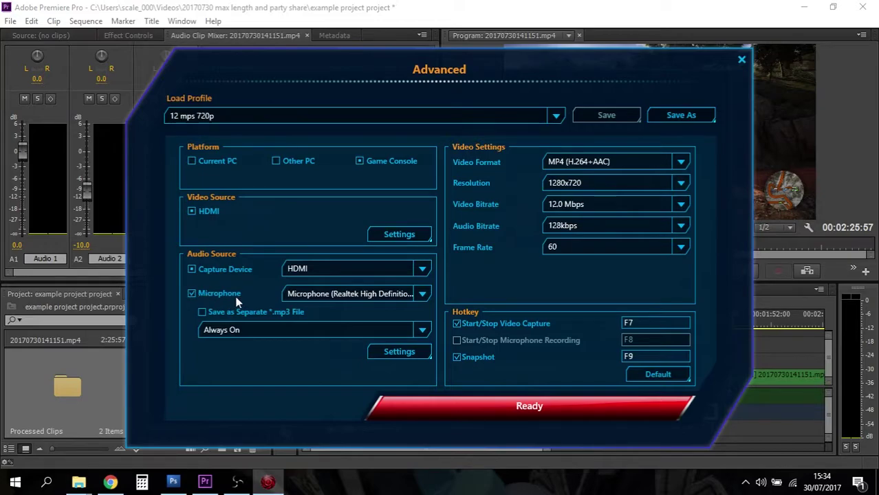
{"action": "left_click", "coordinate": [423, 294]}
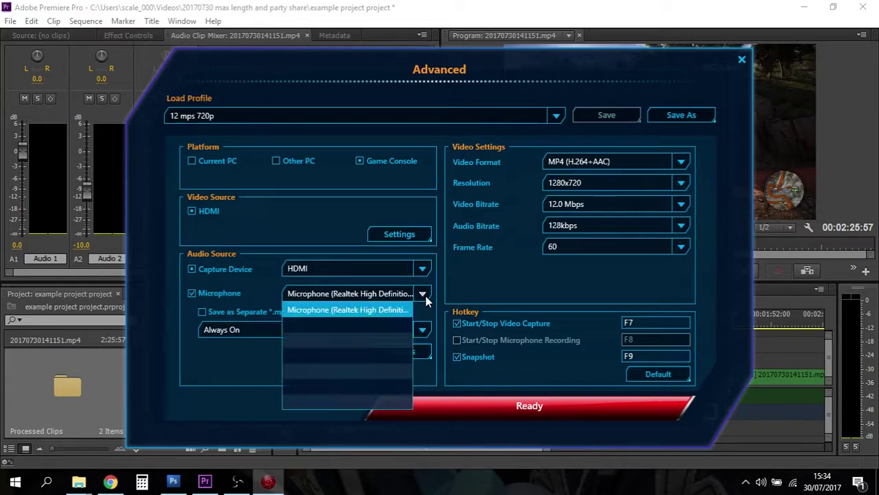
{"action": "left_click", "coordinate": [388, 309]}
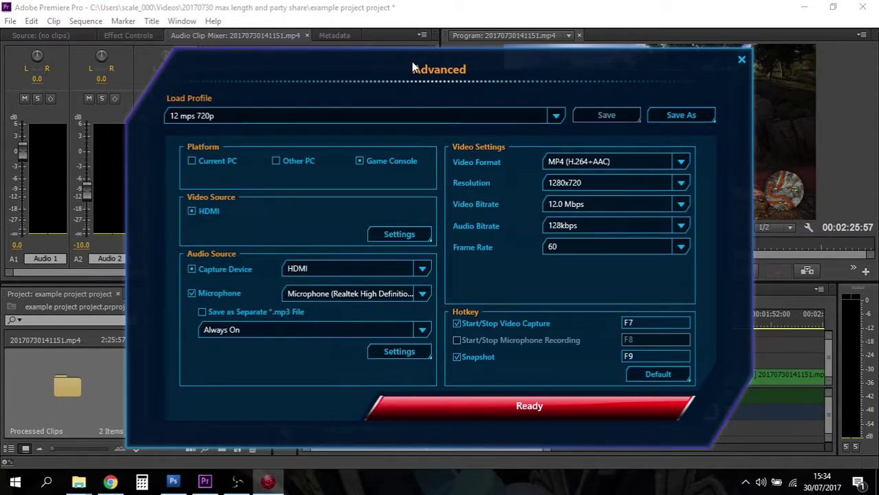
{"action": "left_click", "coordinate": [555, 408]}
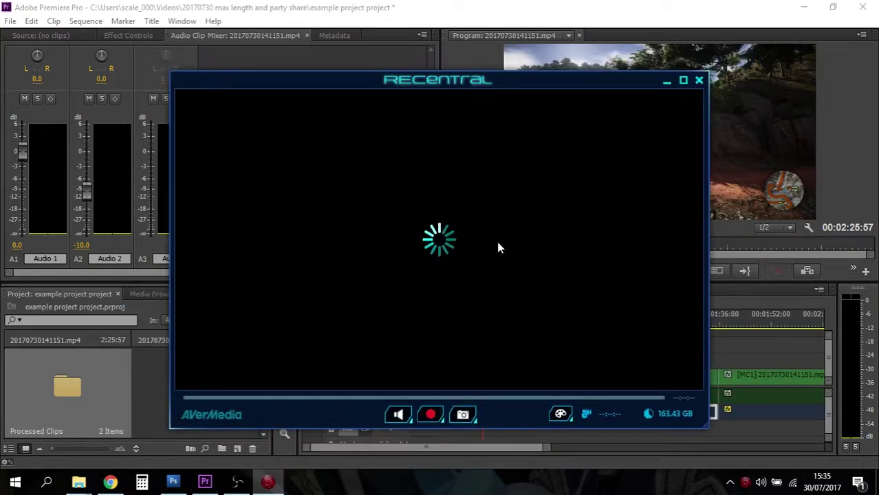
{"action": "left_click", "coordinate": [666, 80]}
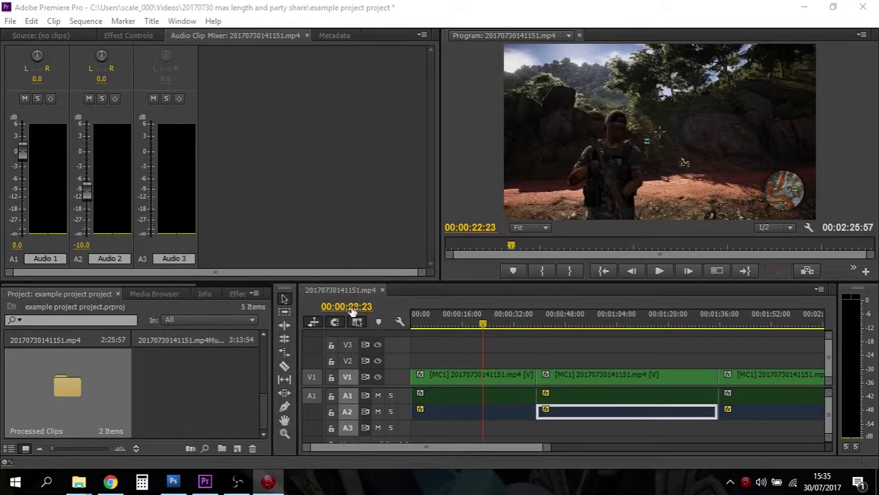
{"action": "scroll", "coordinate": [259, 413], "scroll_direction": "up", "scroll_amount": 3}
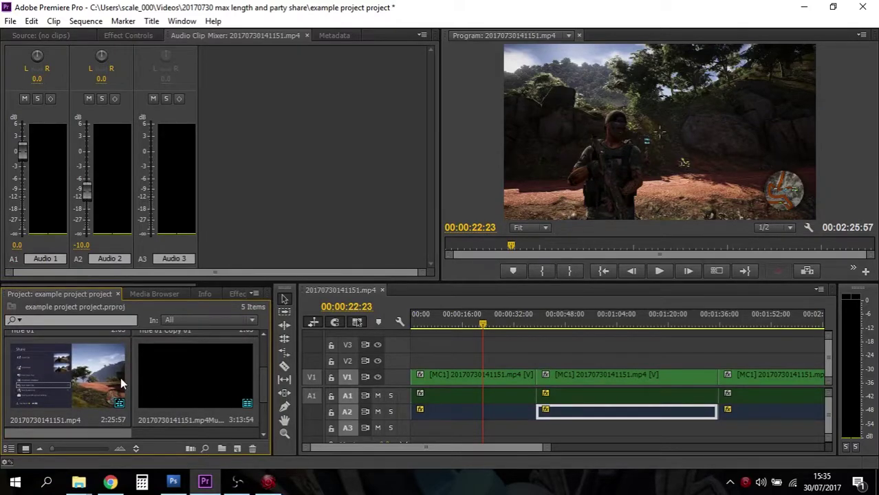
{"action": "left_click", "coordinate": [120, 377]}
{"action": "left_click", "coordinate": [169, 377], "text": "ctrl"}
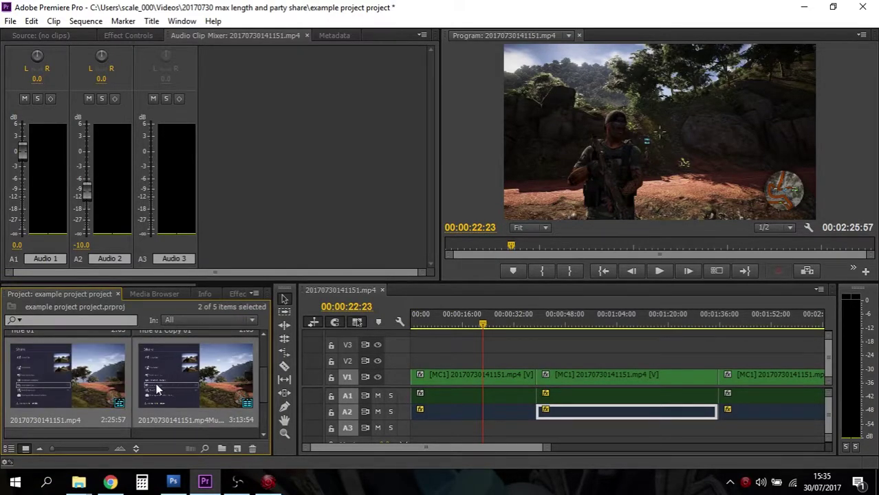
{"action": "right_click", "coordinate": [83, 395]}
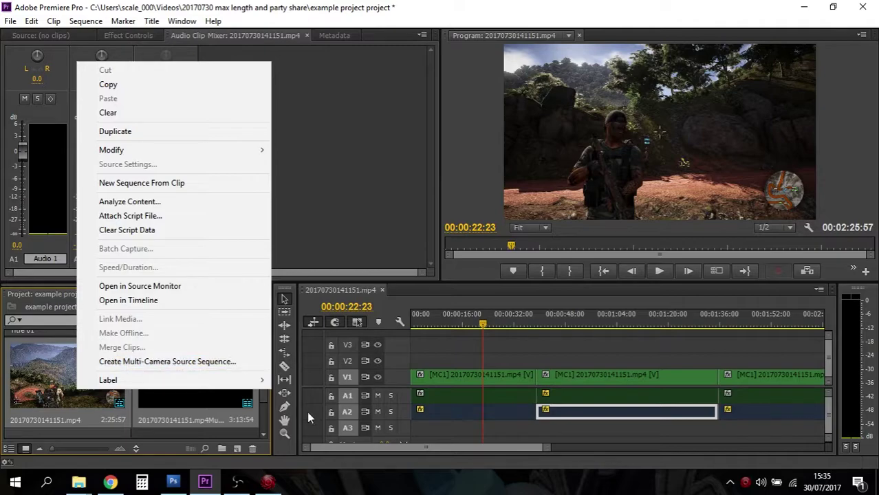
{"action": "left_click", "coordinate": [516, 451]}
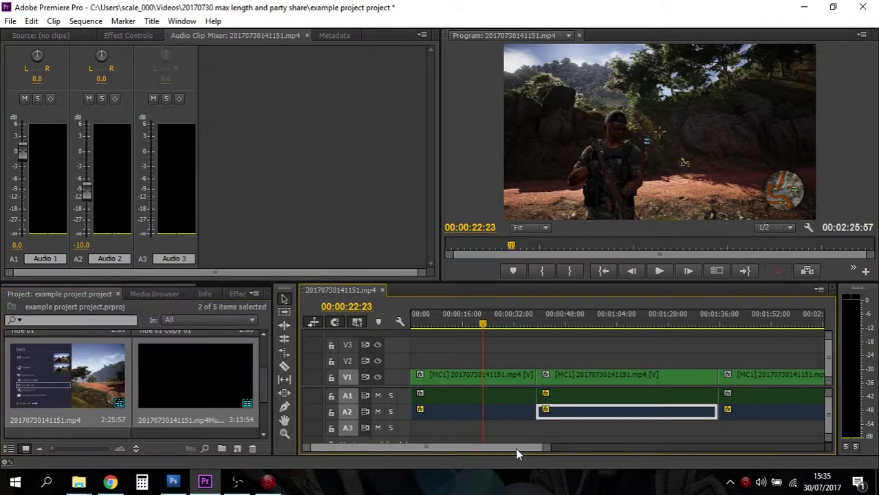